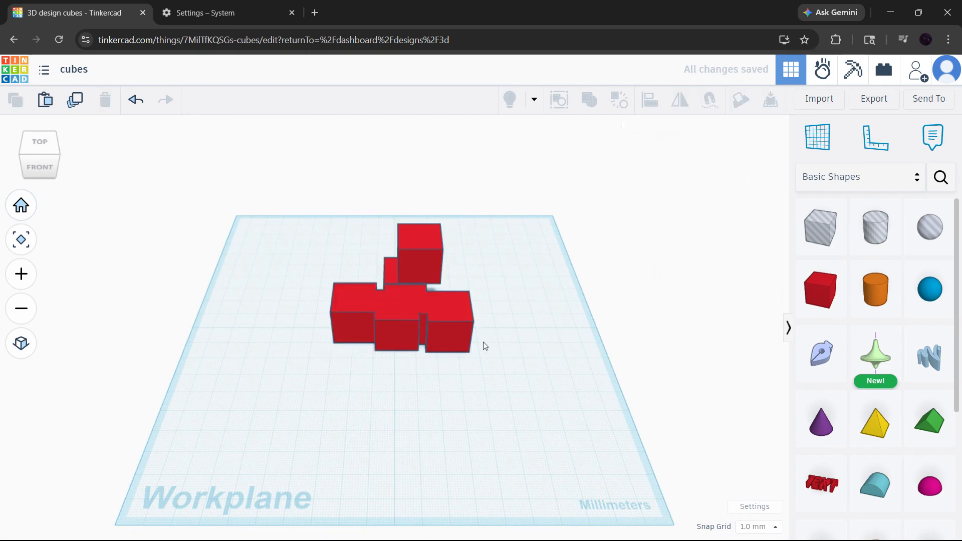
# - Scale the grouped cubes up proportionally to about 392 mm wide and 283 mm deep
pyautogui.click(454, 343)
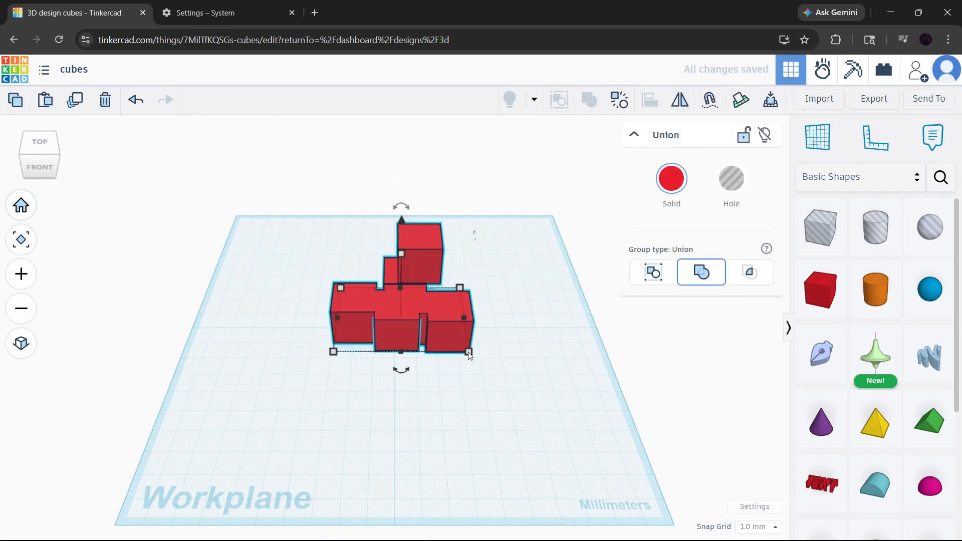
pyautogui.keyDown('alt'); pyautogui.keyDown('shift'); pyautogui.moveTo(468, 352); pyautogui.dragTo(951, 521); pyautogui.keyUp('shift'); pyautogui.keyUp('alt')
pyautogui.scroll(-1, 635, 337)
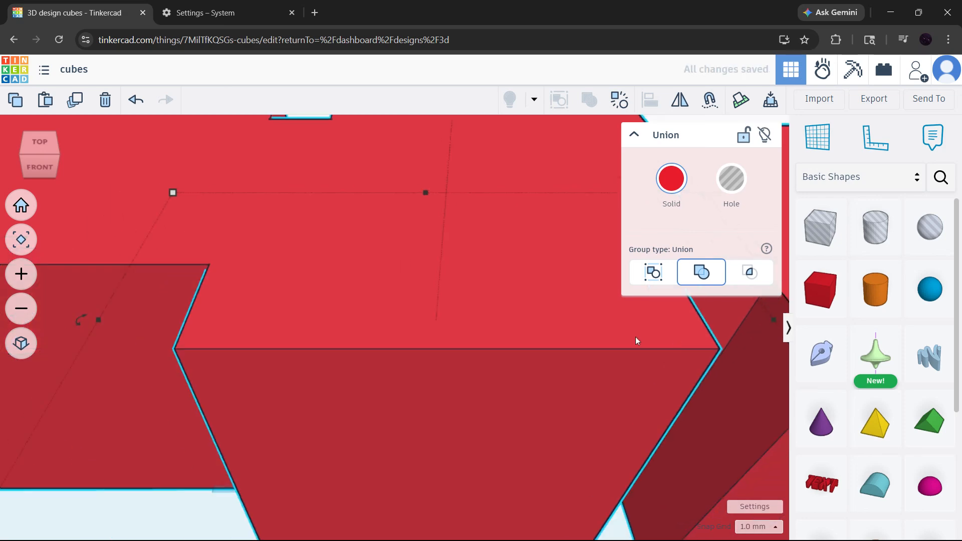
pyautogui.scroll(-5, 473, 362)
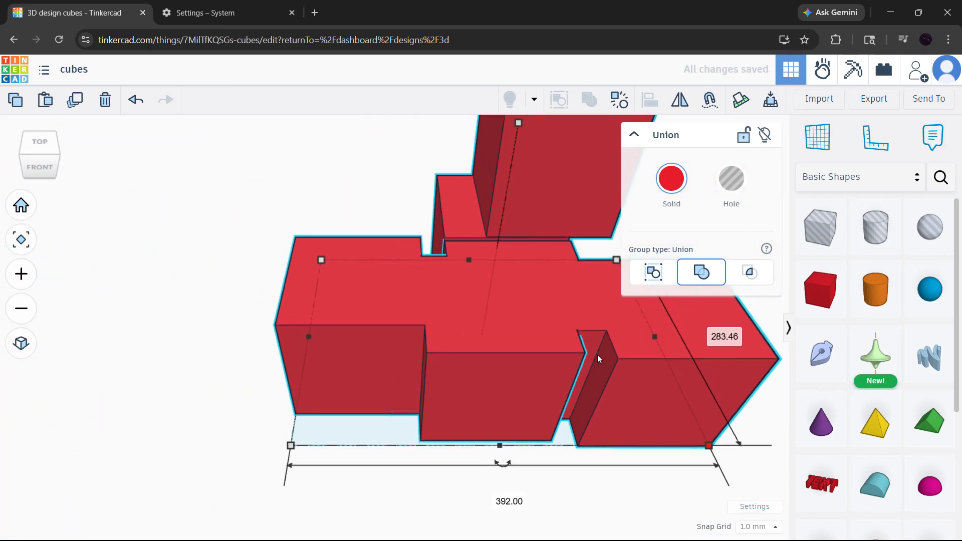
pyautogui.scroll(-2, 598, 354)
pyautogui.moveTo(638, 424); pyautogui.dragTo(468, 436, button='middle')
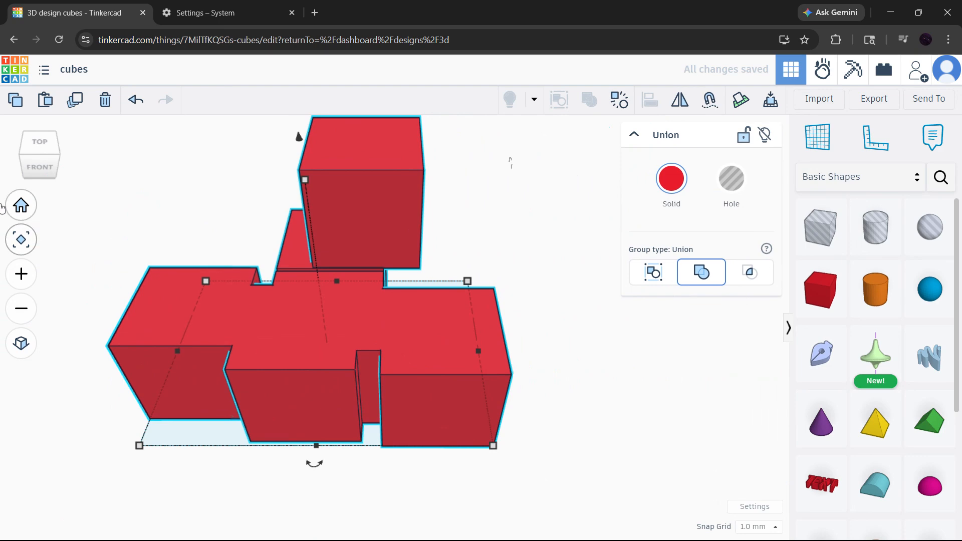
# - Undo the enlargement of the grouped cubes and return to the overall workplane view
pyautogui.click(19, 205)
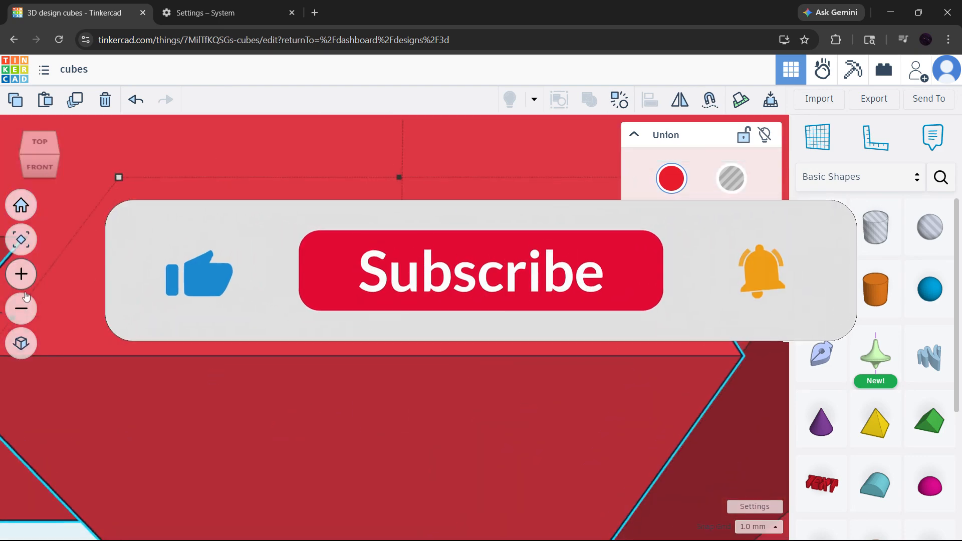
pyautogui.click(21, 308)
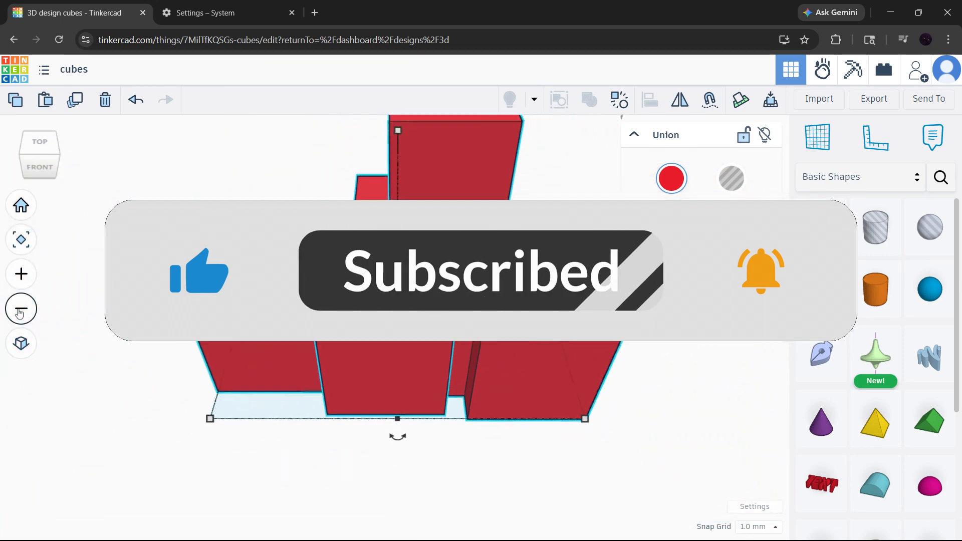
pyautogui.click(21, 308)
pyautogui.click(21, 309)
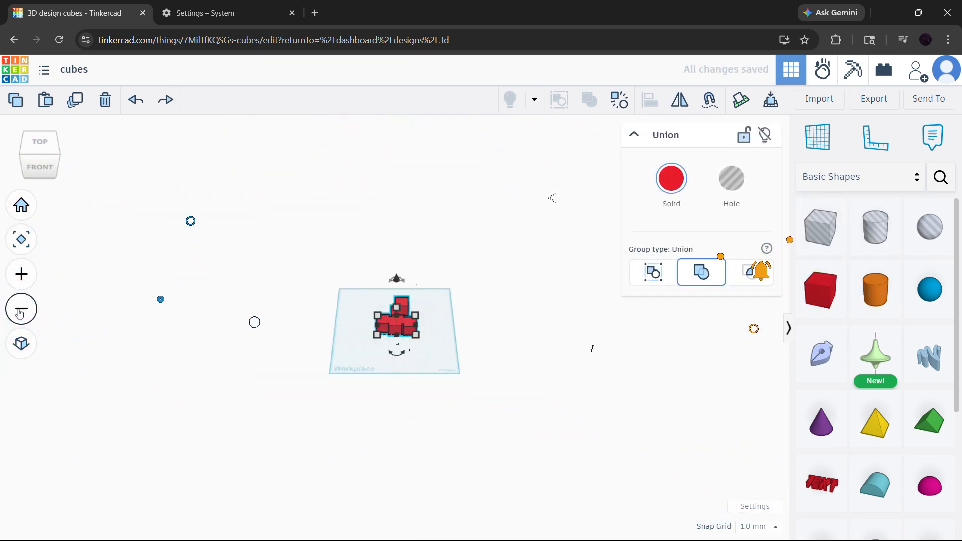
pyautogui.click(20, 275)
pyautogui.click(20, 275)
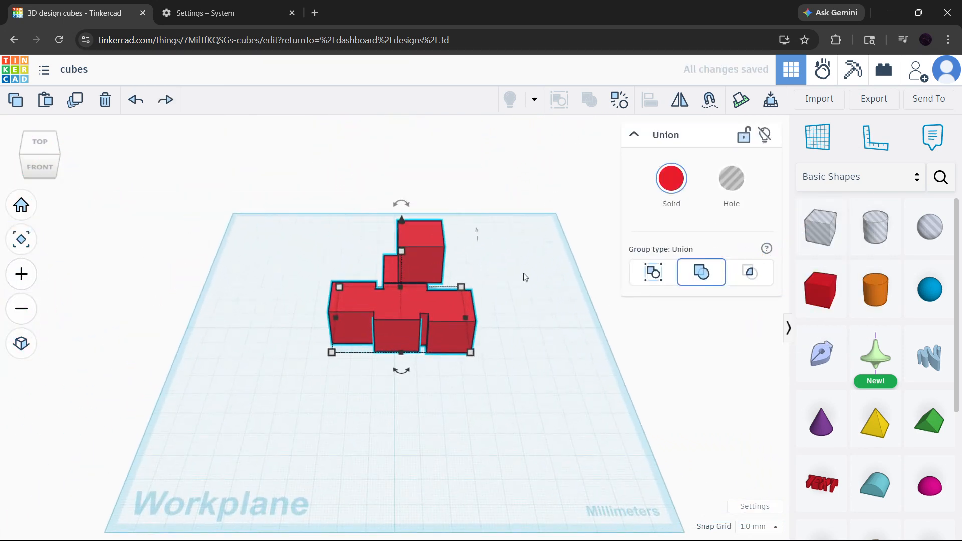
# - Lock the grouped cubes against editing
pyautogui.click(509, 379)
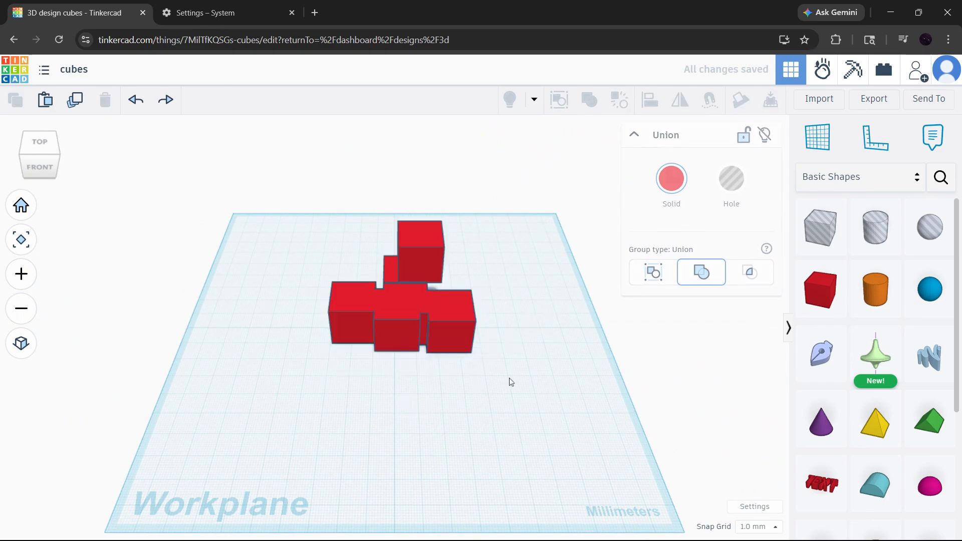
pyautogui.click(384, 309)
pyautogui.click(530, 263)
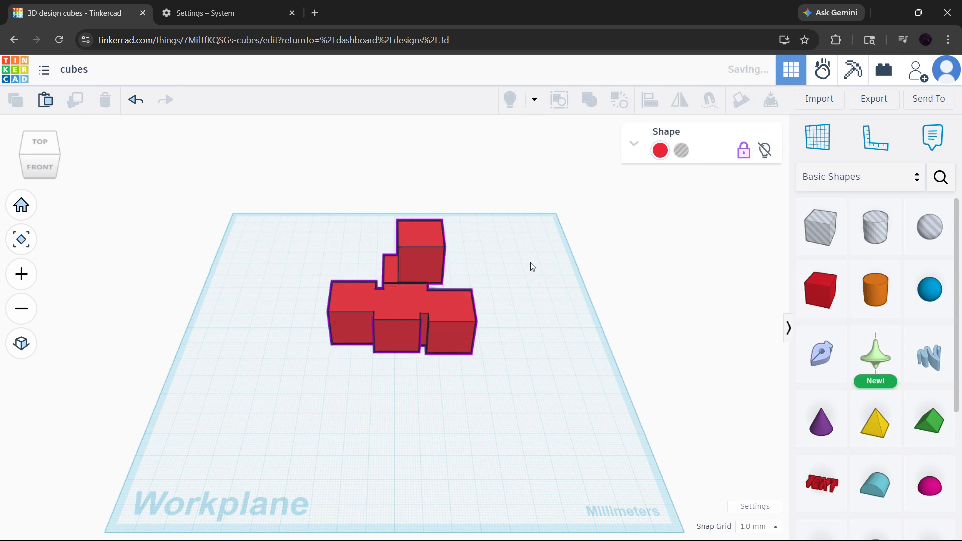
# - Unlock the grouped cubes for editing and clear the selection
pyautogui.click(420, 312)
pyautogui.scroll(5, 401, 308)
pyautogui.scroll(6, 427, 300)
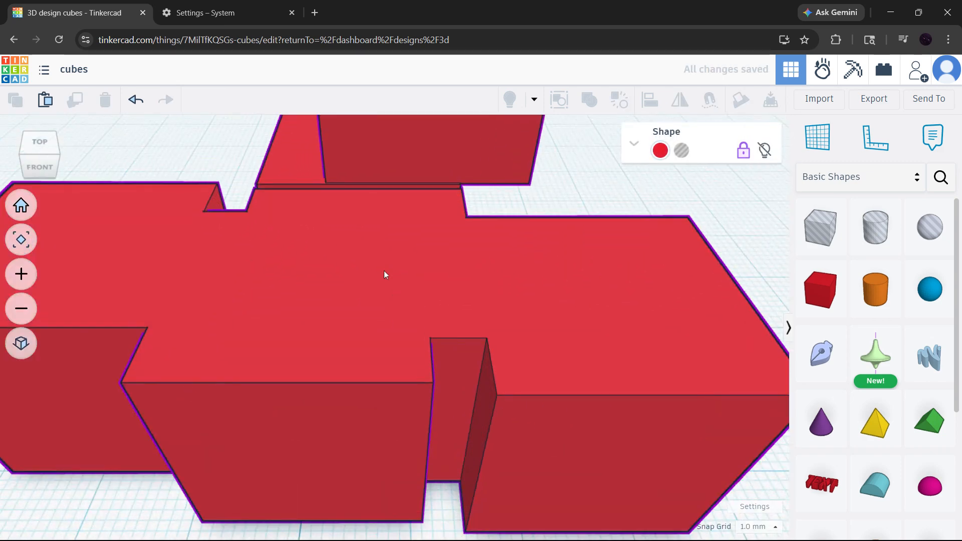
pyautogui.moveTo(383, 271); pyautogui.dragTo(378, 235, button='right')
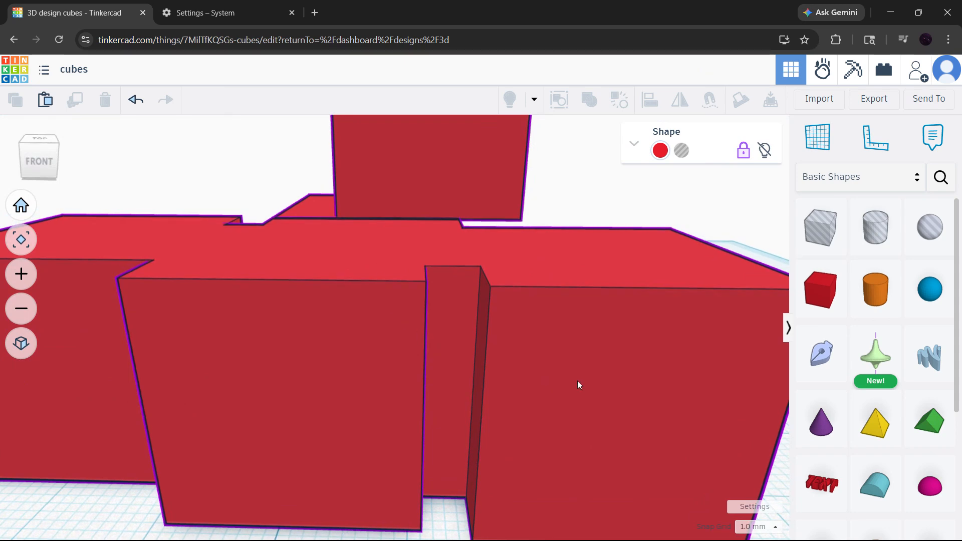
pyautogui.moveTo(341, 348); pyautogui.dragTo(366, 327, button='right')
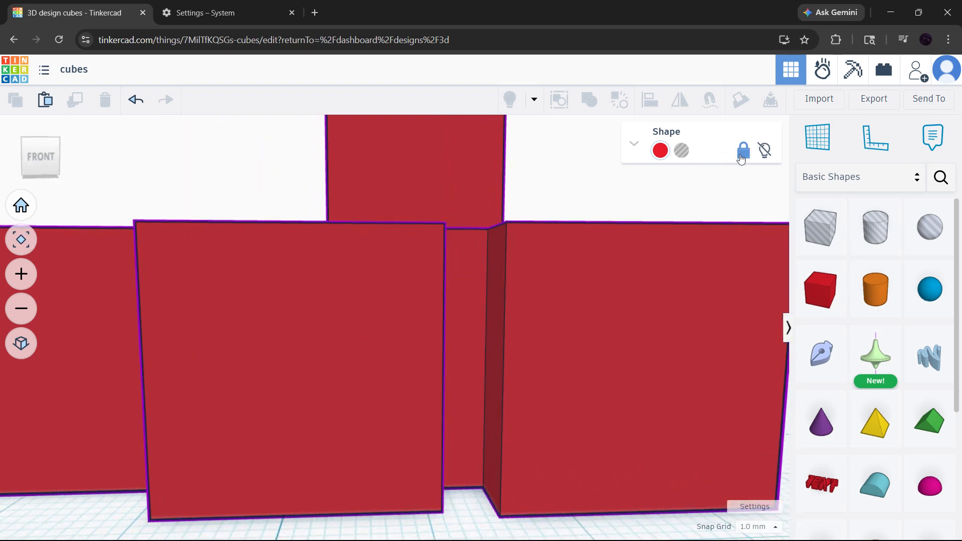
pyautogui.hotkey('ctrl', 'g')
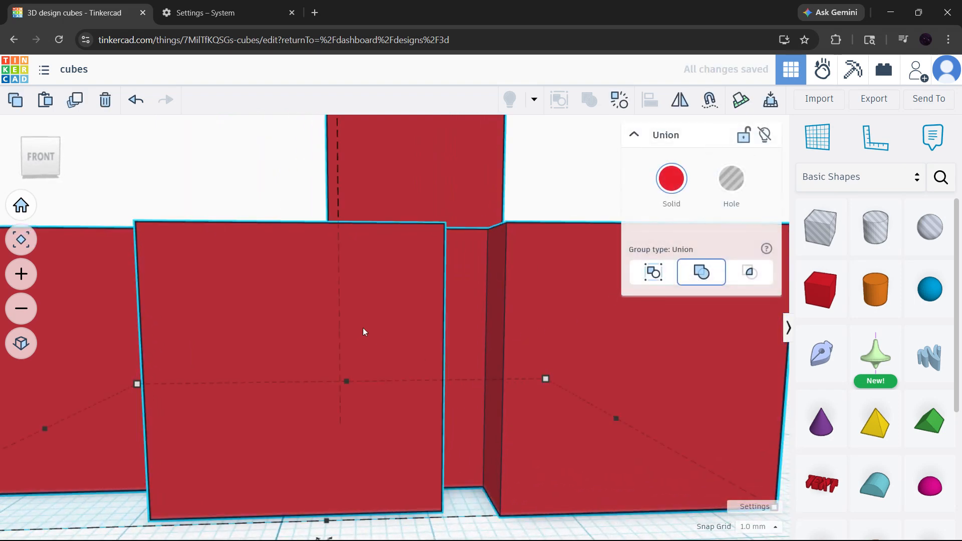
pyautogui.scroll(-5, 362, 328)
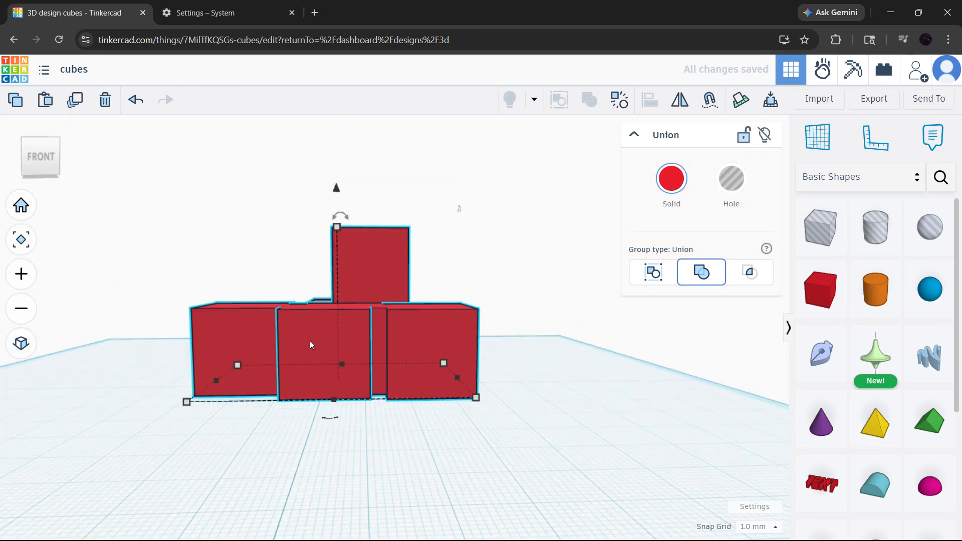
pyautogui.click(20, 205)
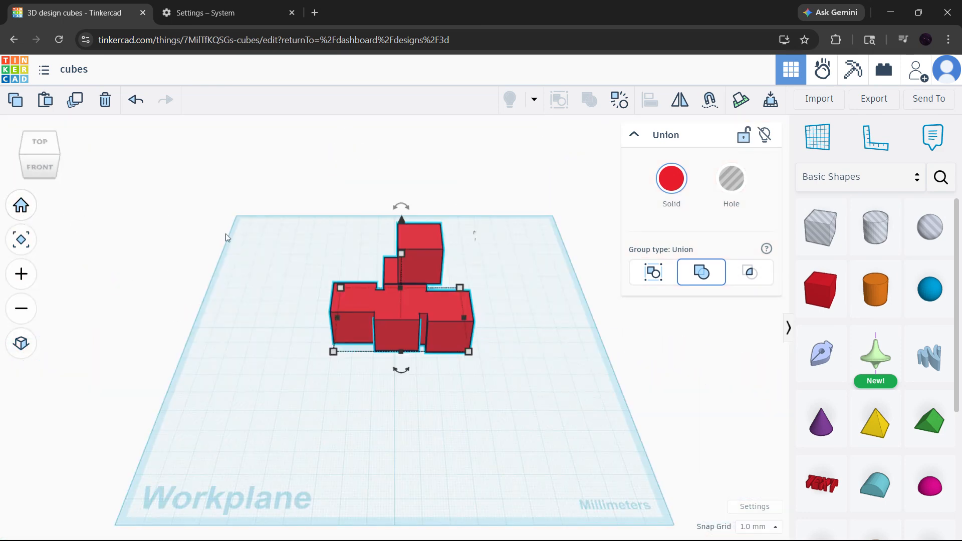
pyautogui.click(240, 244)
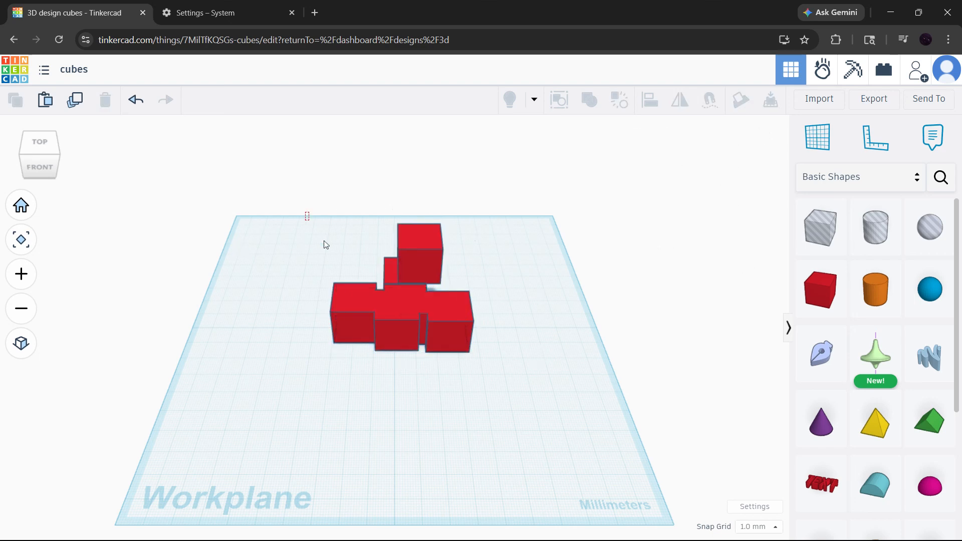
# - Reselect the whole cube group, lock it once more and unlock it
pyautogui.moveTo(326, 244); pyautogui.dragTo(497, 383)
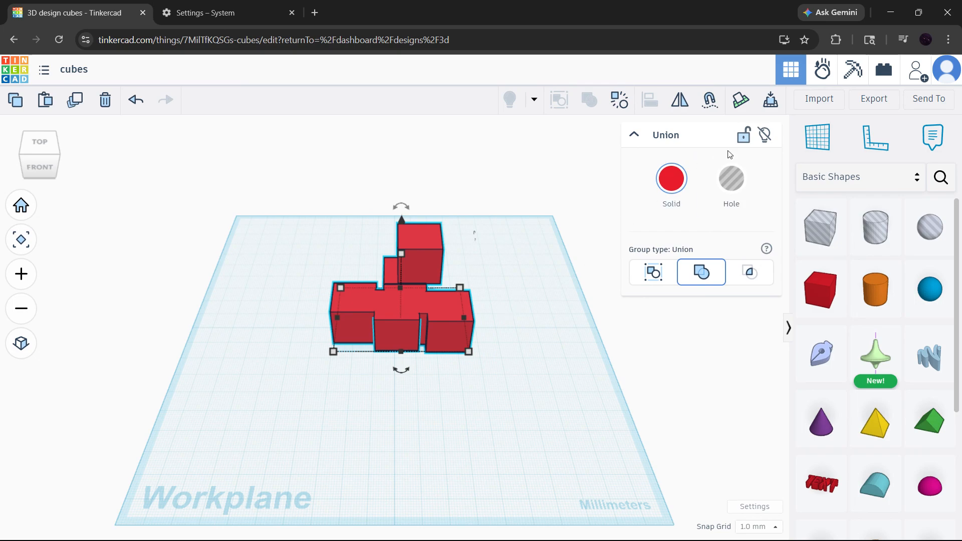
pyautogui.click(744, 135)
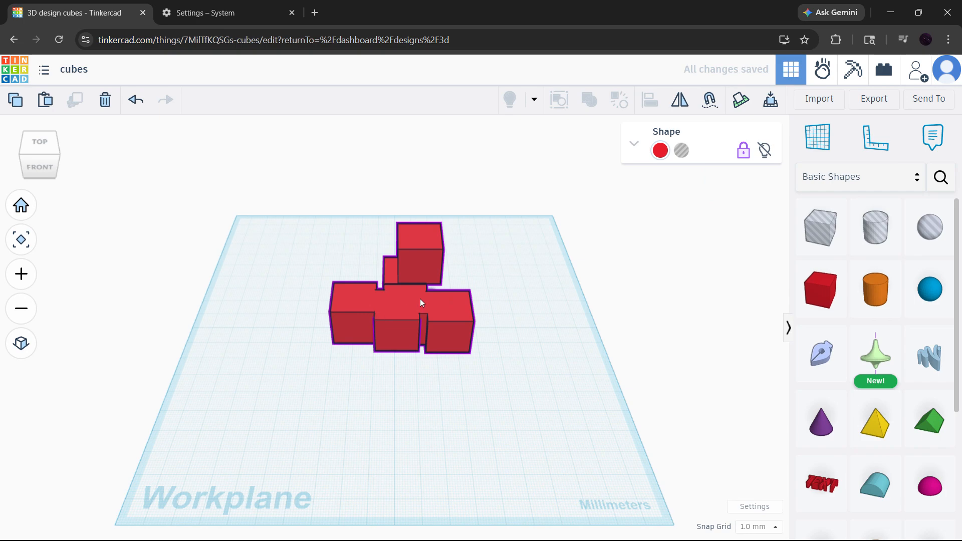
pyautogui.click(737, 152)
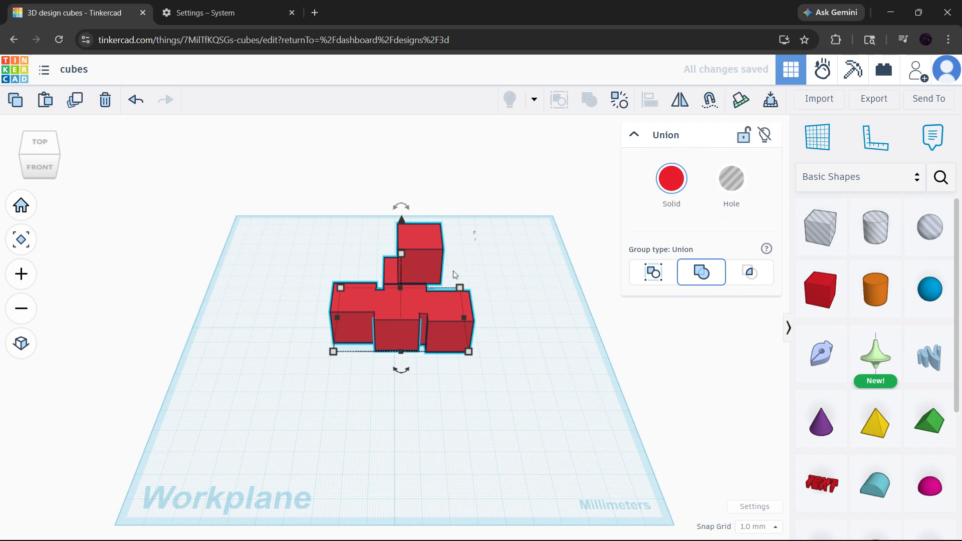
# - Scale the grouped cubes up proportionally to about 140 mm wide and 101 mm deep, and deselect them
pyautogui.scroll(4, 401, 300)
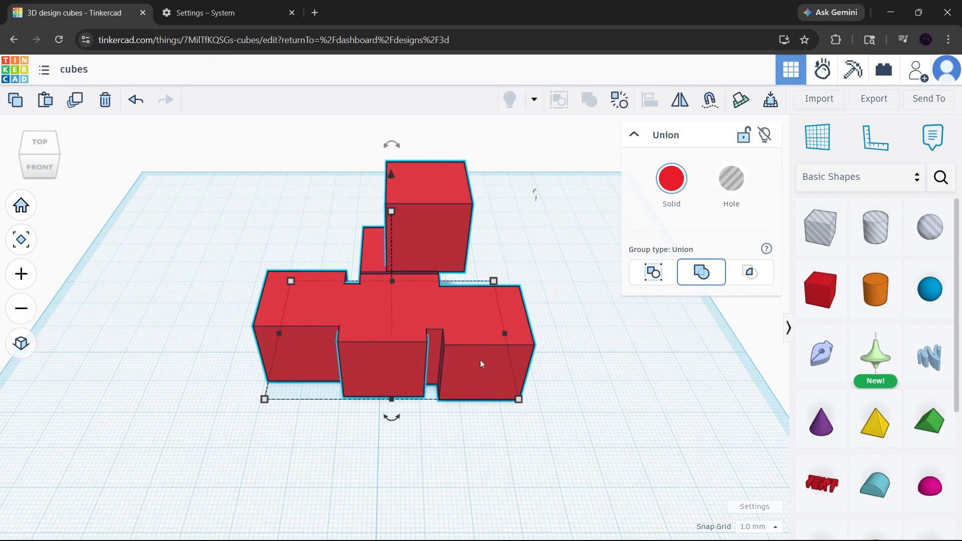
pyautogui.moveTo(520, 400)
pyautogui.keyDown('shift'); pyautogui.moveTo(524, 402); pyautogui.dragTo(720, 504); pyautogui.keyUp('shift')
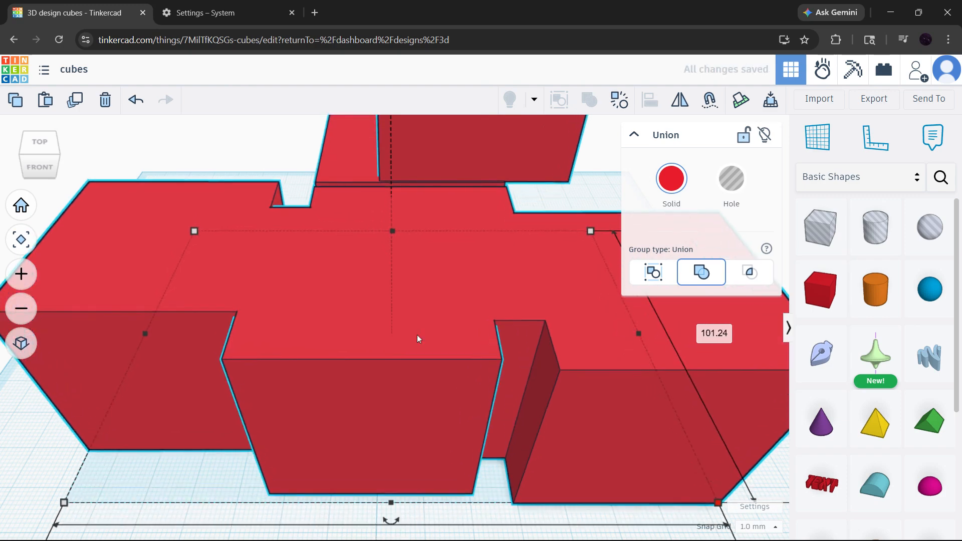
pyautogui.click(21, 205)
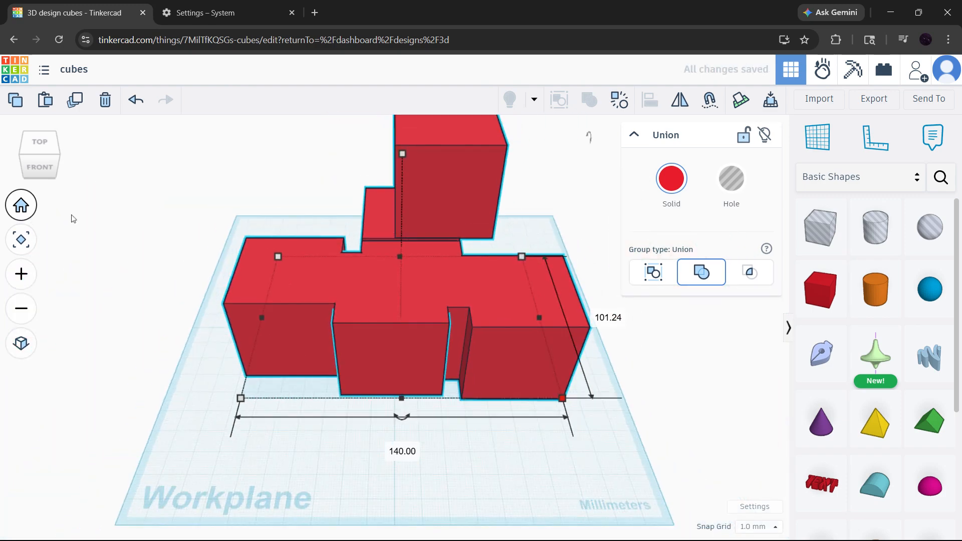
pyautogui.click(363, 446)
# - Ungroup the enlarged cube model into its component shapes
pyautogui.moveTo(250, 341); pyautogui.dragTo(421, 225, button='right')
pyautogui.click(422, 224)
pyautogui.click(619, 100)
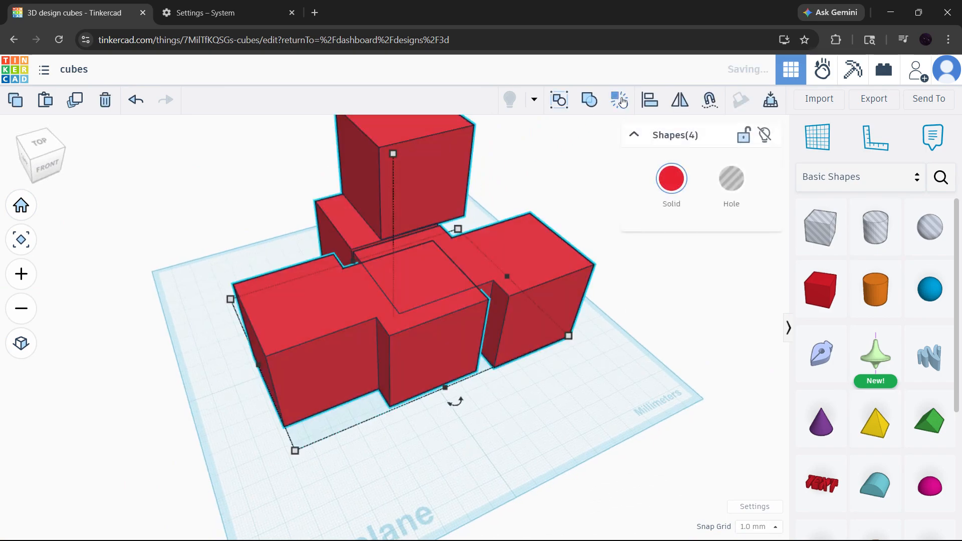
# - Shrink the cube group on the model's right side from its front corner
pyautogui.click(550, 399)
pyautogui.click(534, 306)
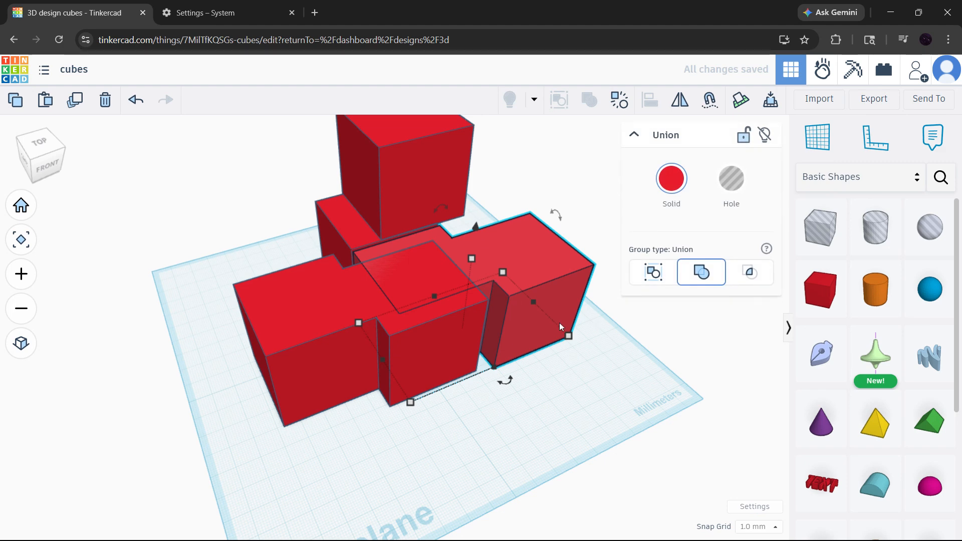
pyautogui.moveTo(549, 327); pyautogui.dragTo(513, 311)
# - Duplicate the front-left cube group and offset the copy so it overlaps the original
pyautogui.click(328, 296)
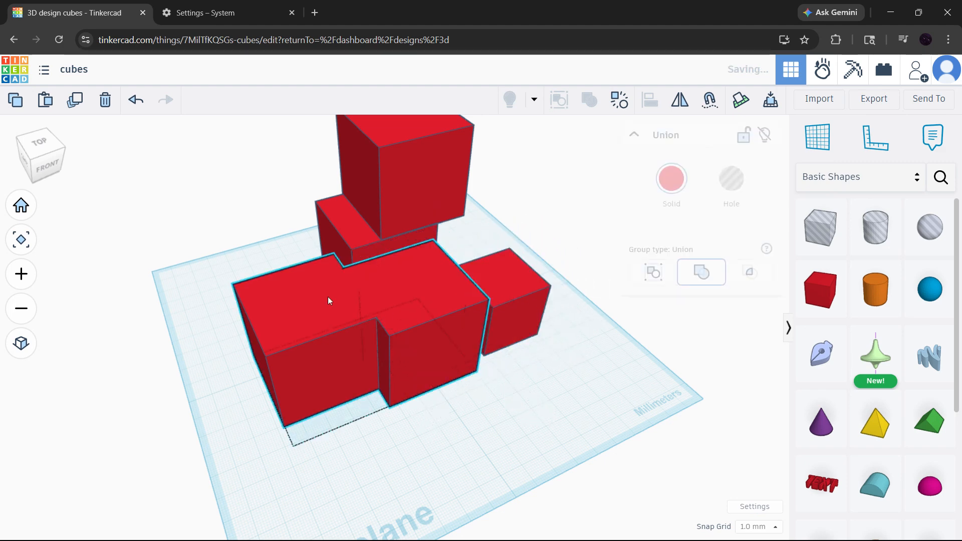
pyautogui.keyDown('alt'); pyautogui.keyDown('shift'); pyautogui.moveTo(476, 371); pyautogui.dragTo(569, 359); pyautogui.keyUp('shift'); pyautogui.keyUp('alt')
pyautogui.click(524, 405)
pyautogui.keyDown('alt'); pyautogui.keyDown('shift'); pyautogui.moveTo(567, 393); pyautogui.dragTo(501, 342); pyautogui.keyUp('shift'); pyautogui.keyUp('alt')
pyautogui.moveTo(612, 396); pyautogui.dragTo(399, 320, button='right')
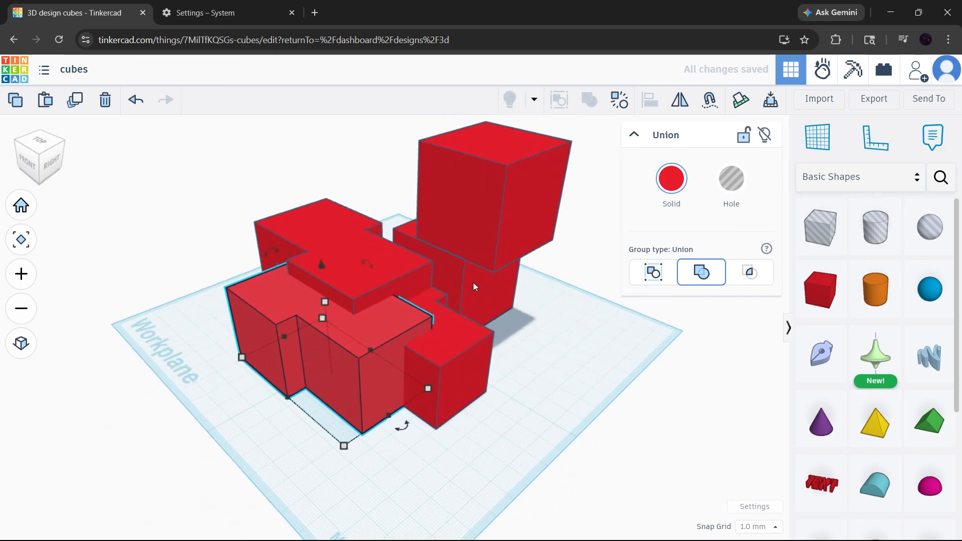
# - Shrink the back group with the tall cube and move it against the rest of the cluster
pyautogui.moveTo(473, 285); pyautogui.dragTo(453, 294)
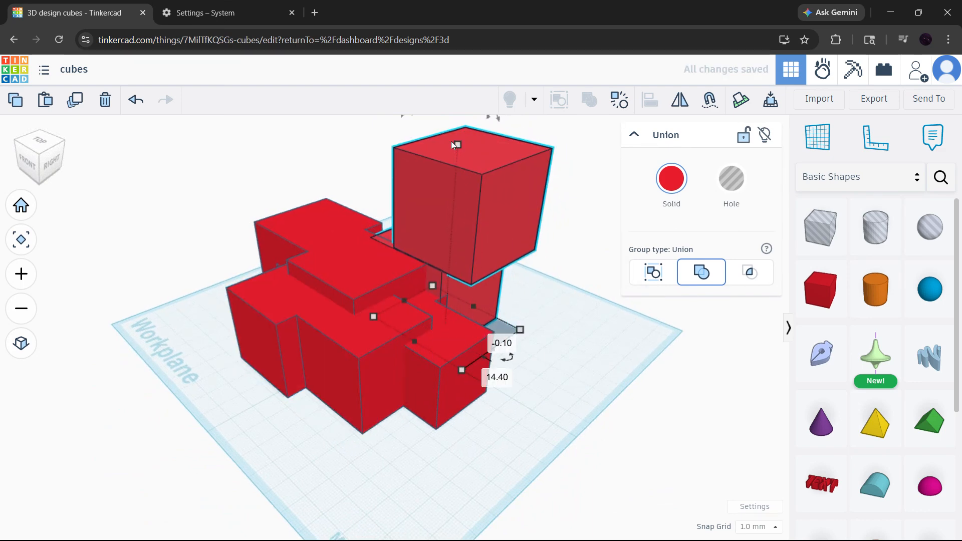
pyautogui.moveTo(457, 149); pyautogui.dragTo(424, 199)
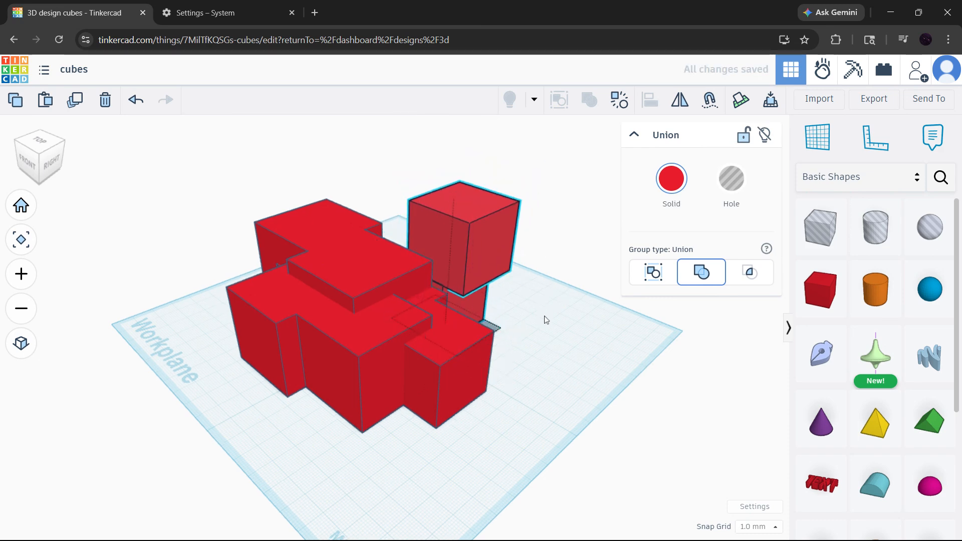
pyautogui.moveTo(544, 316); pyautogui.dragTo(421, 299, button='right')
pyautogui.moveTo(431, 285); pyautogui.dragTo(428, 270)
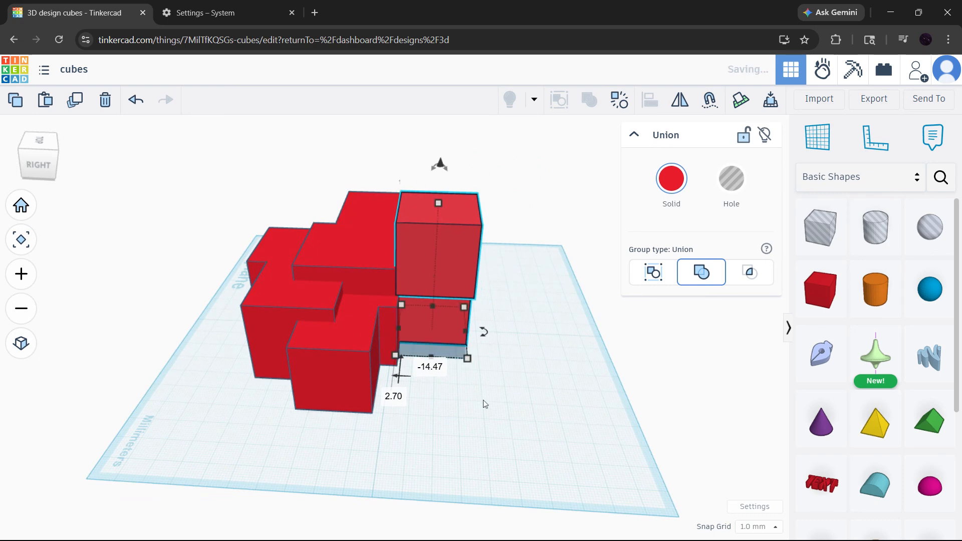
# - Select all five shapes and shrink them together to a footprint of about 31 by 26 mm
pyautogui.click(501, 421)
pyautogui.moveTo(519, 425); pyautogui.dragTo(191, 149)
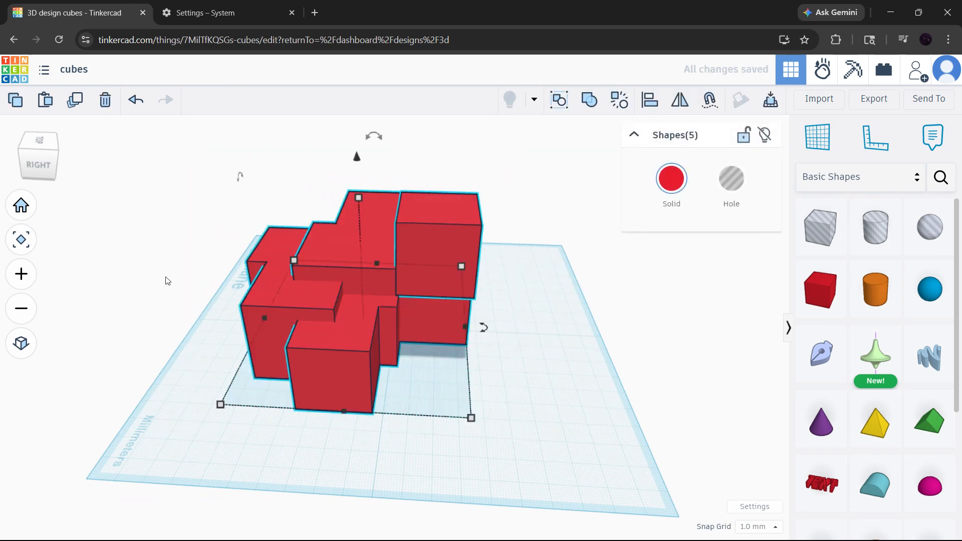
pyautogui.moveTo(166, 279); pyautogui.dragTo(521, 405, button='right')
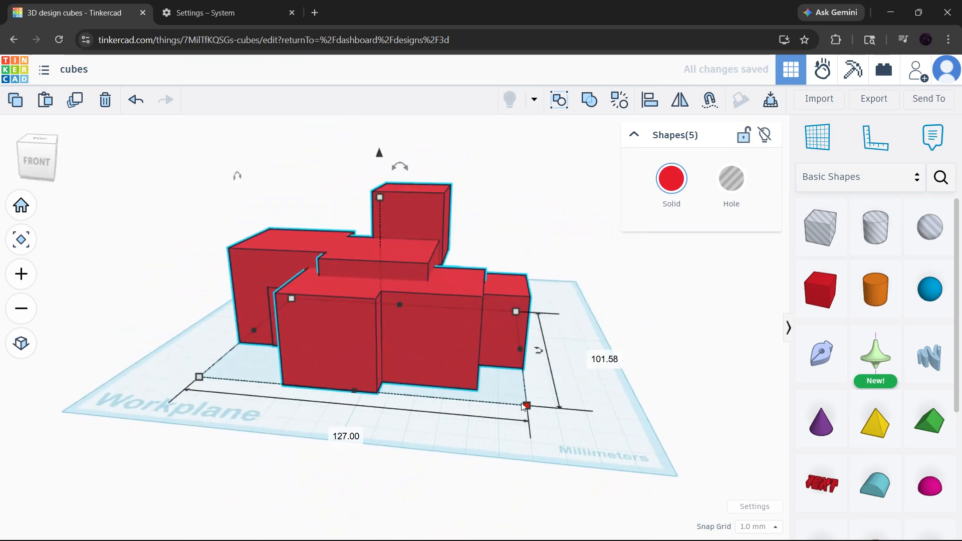
pyautogui.moveTo(526, 406); pyautogui.dragTo(410, 355)
pyautogui.moveTo(464, 311); pyautogui.dragTo(477, 355, button='right')
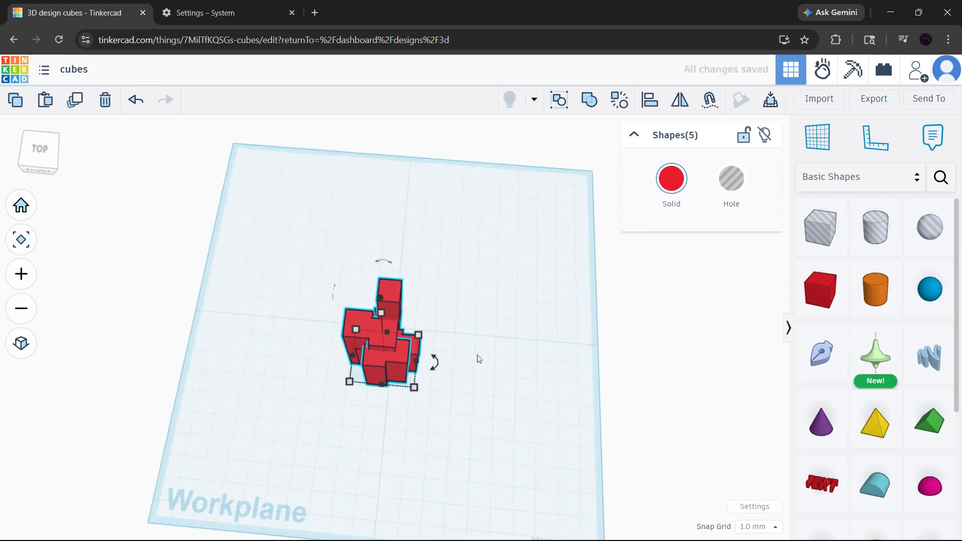
# - Select all five shapes together and set their footprint to 50 by 50 mm
pyautogui.click(477, 354)
pyautogui.moveTo(453, 427); pyautogui.dragTo(383, 319)
pyautogui.moveTo(489, 334); pyautogui.dragTo(464, 341, button='right')
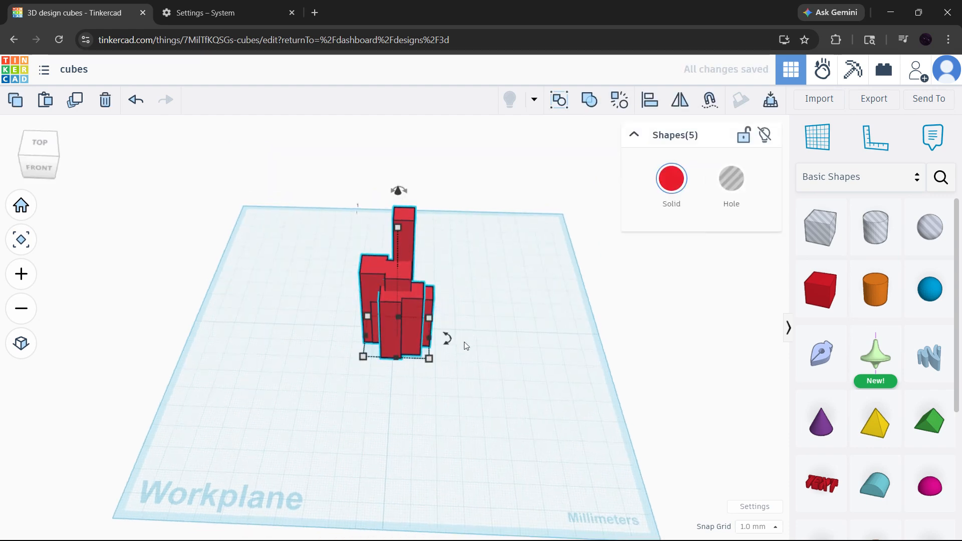
pyautogui.click(491, 339)
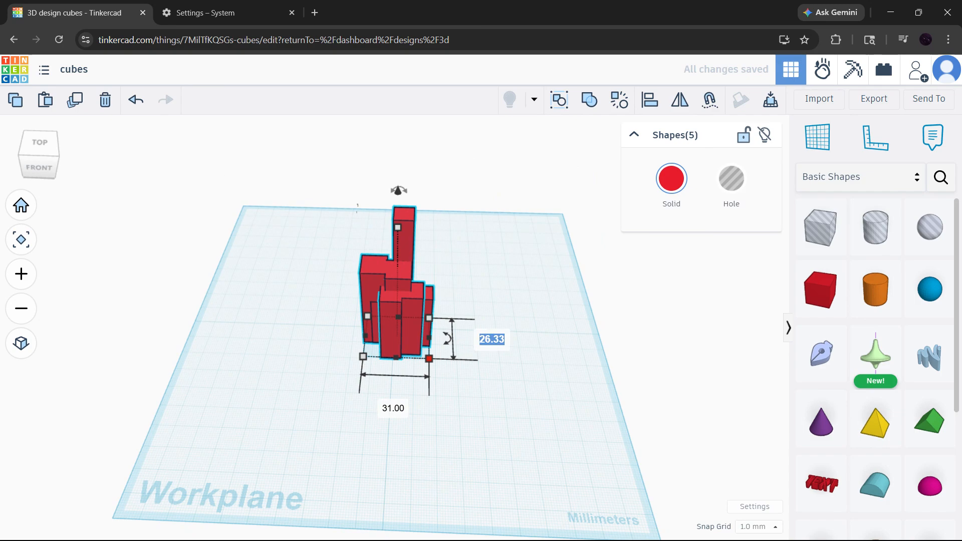
pyautogui.write('50')
pyautogui.press('Tab')
pyautogui.write('5')
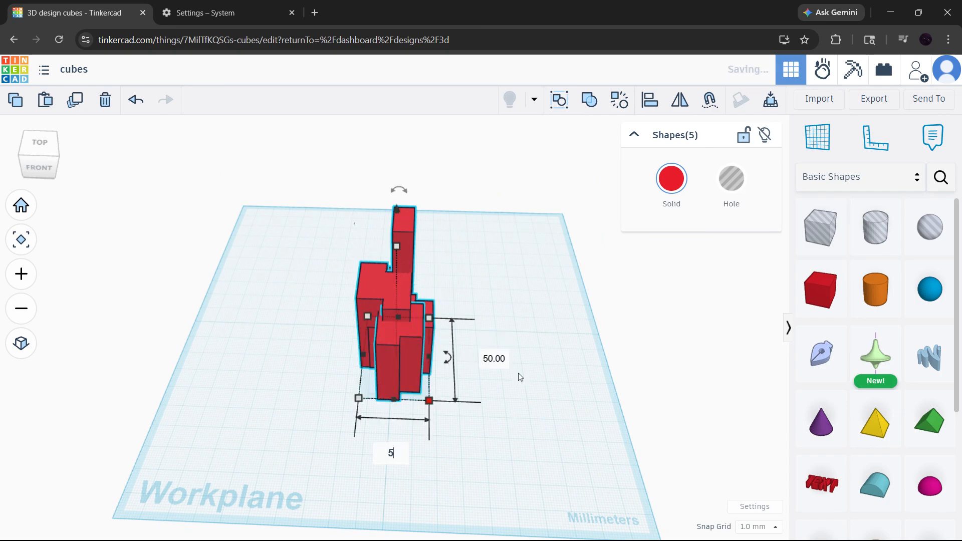
pyautogui.write('0')
pyautogui.press('Return')
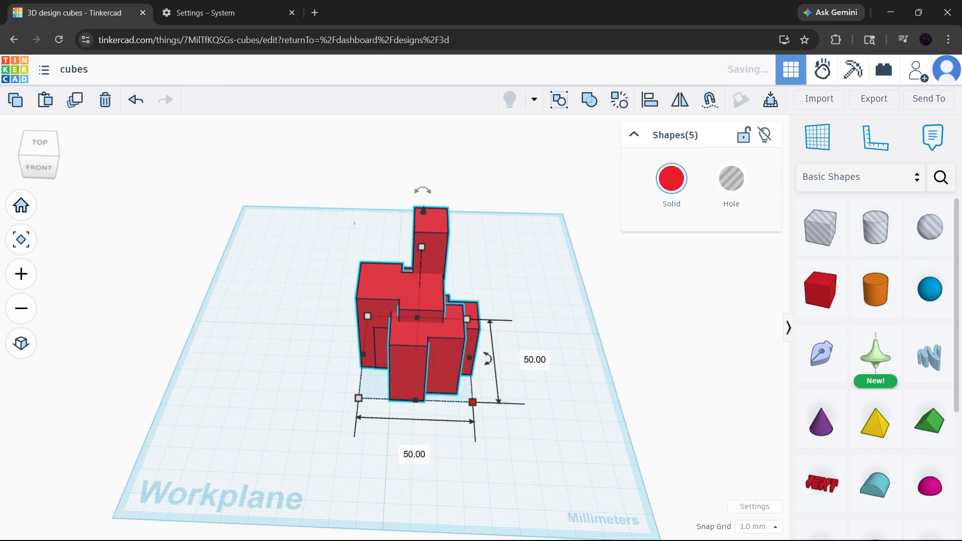
# - Select all five cube shapes and group them into a single union
pyautogui.click(551, 429)
pyautogui.moveTo(483, 434); pyautogui.dragTo(559, 376, button='right')
pyautogui.moveTo(439, 314); pyautogui.dragTo(454, 333)
pyautogui.click(597, 402)
pyautogui.moveTo(596, 401); pyautogui.dragTo(320, 217)
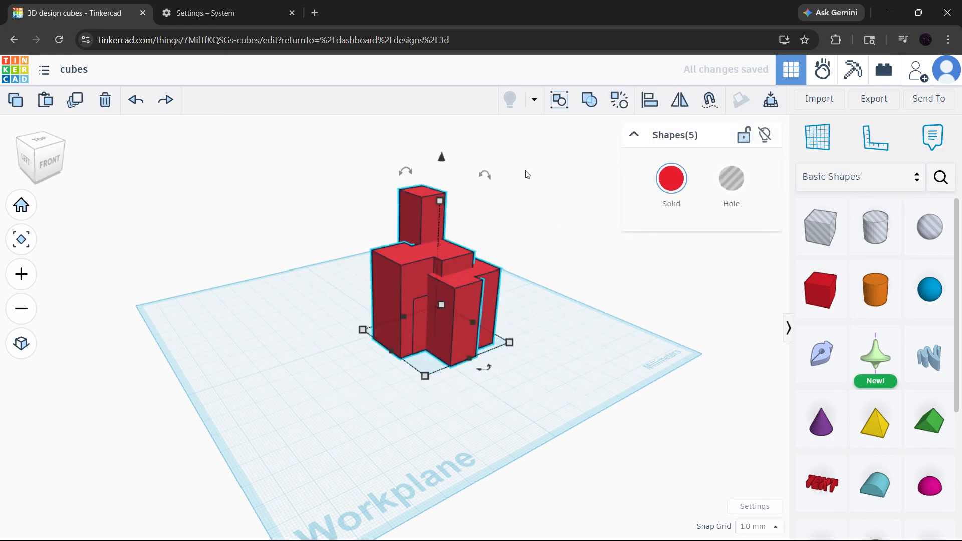
pyautogui.hotkey('ctrl', 'g')
pyautogui.moveTo(568, 281); pyautogui.dragTo(396, 388, button='right')
pyautogui.moveTo(396, 389); pyautogui.dragTo(398, 338)
pyautogui.click(517, 385)
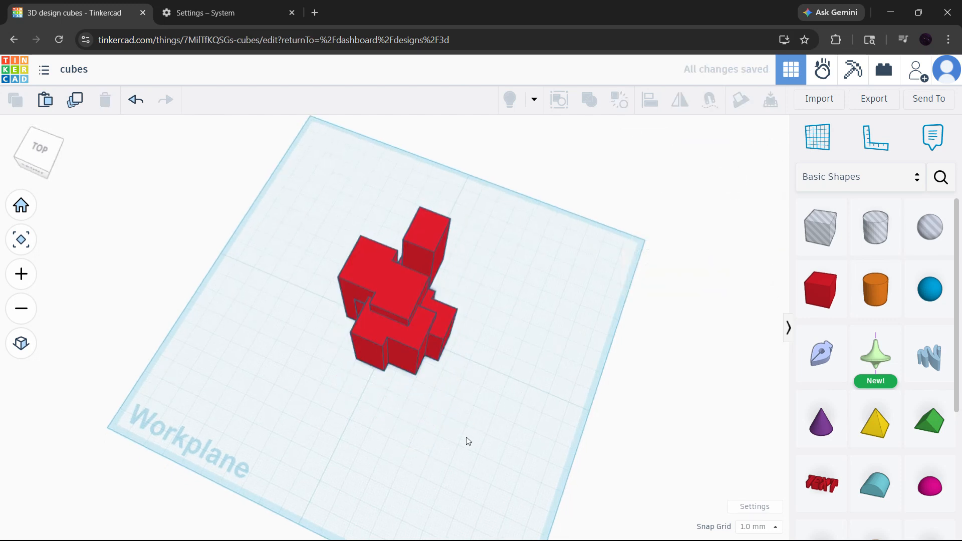
pyautogui.moveTo(465, 439); pyautogui.dragTo(529, 372, button='right')
pyautogui.click(21, 205)
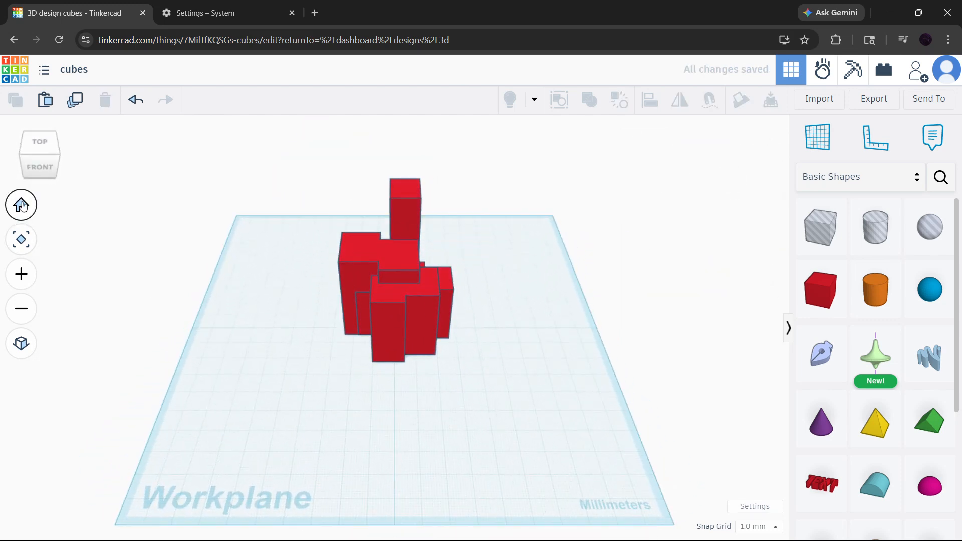
# - Set the snap grid to 5.0 mm and enlarge the grouped model from its front corner to about 288 mm deep
pyautogui.click(401, 317)
pyautogui.click(767, 532)
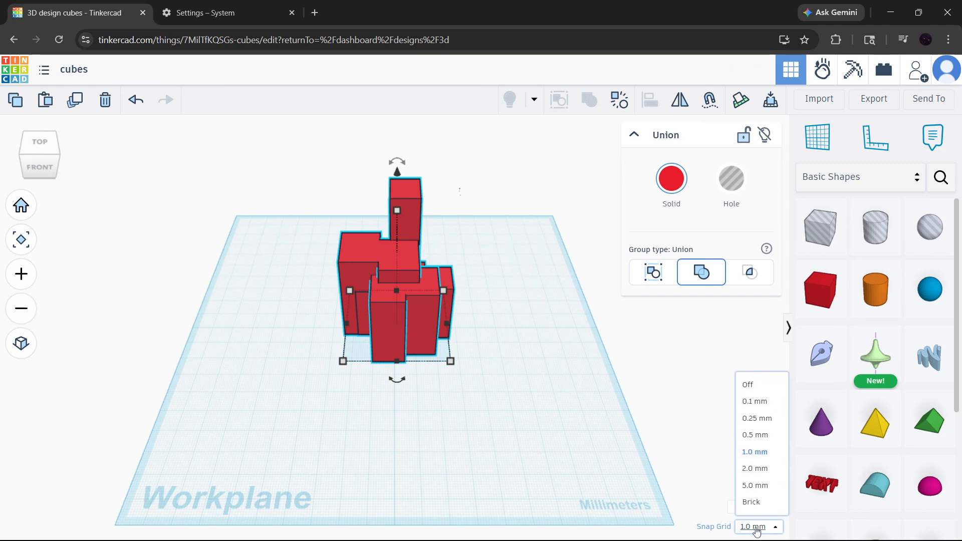
pyautogui.click(770, 408)
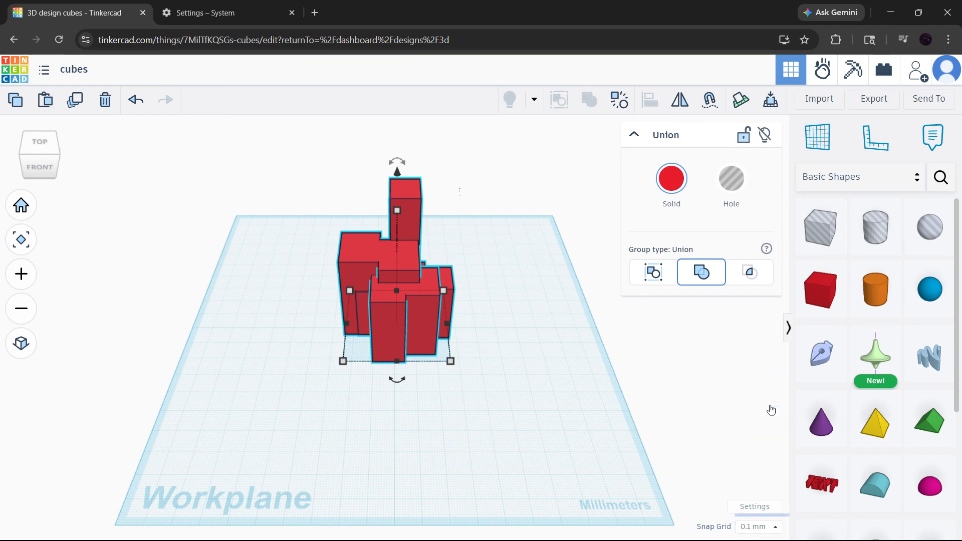
pyautogui.click(769, 525)
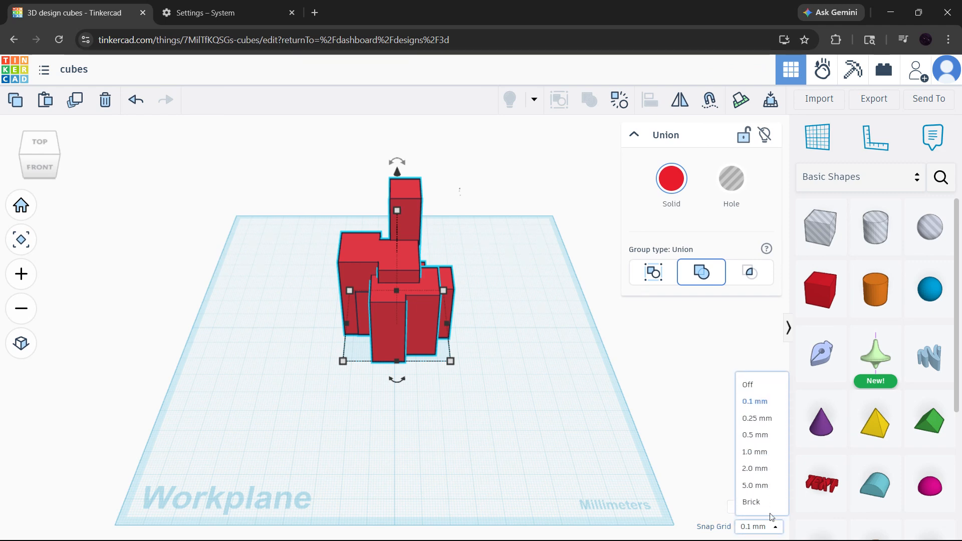
pyautogui.click(762, 485)
pyautogui.moveTo(450, 361); pyautogui.dragTo(776, 531)
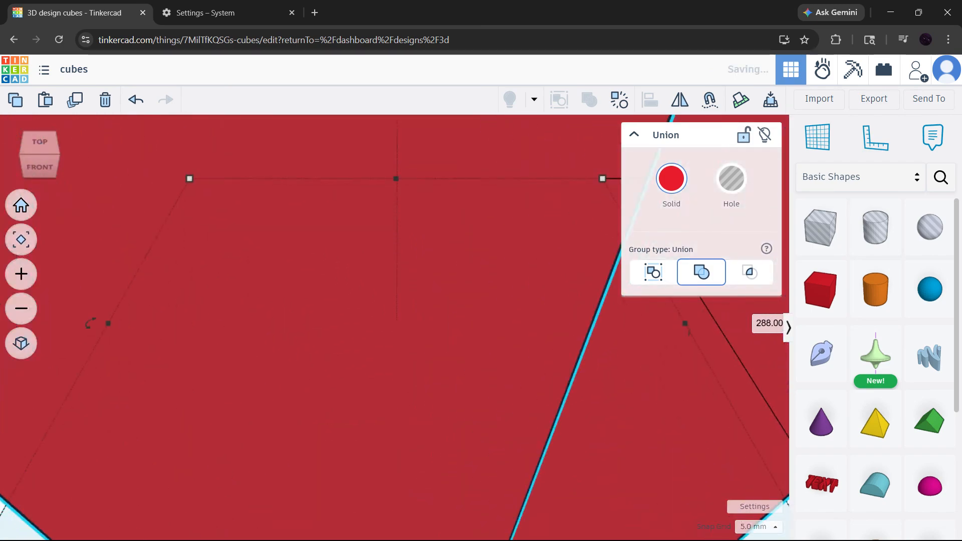
# - Set the snap grid to 0.1 mm and shrink the grouped model to a footprint of about 55.2 by 55.2 mm
pyautogui.click(757, 526)
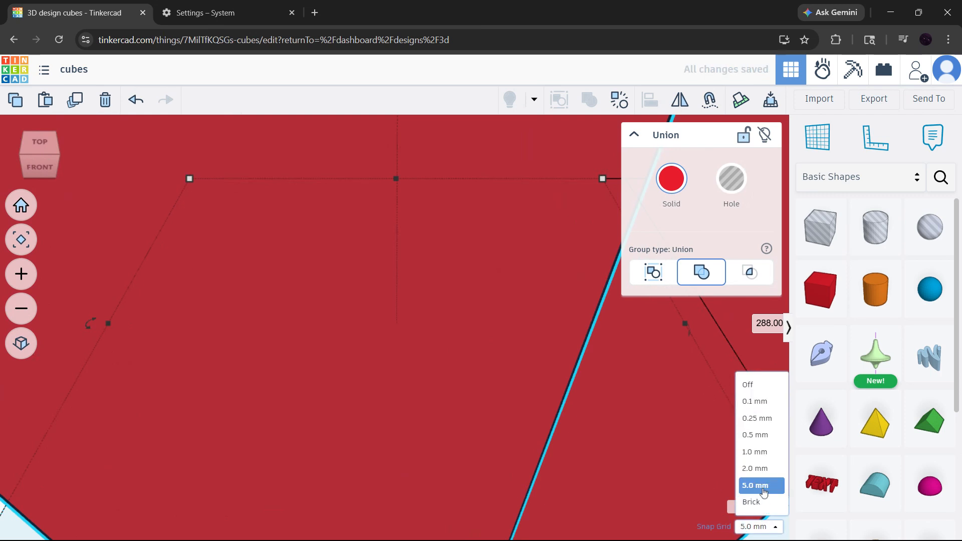
pyautogui.click(772, 407)
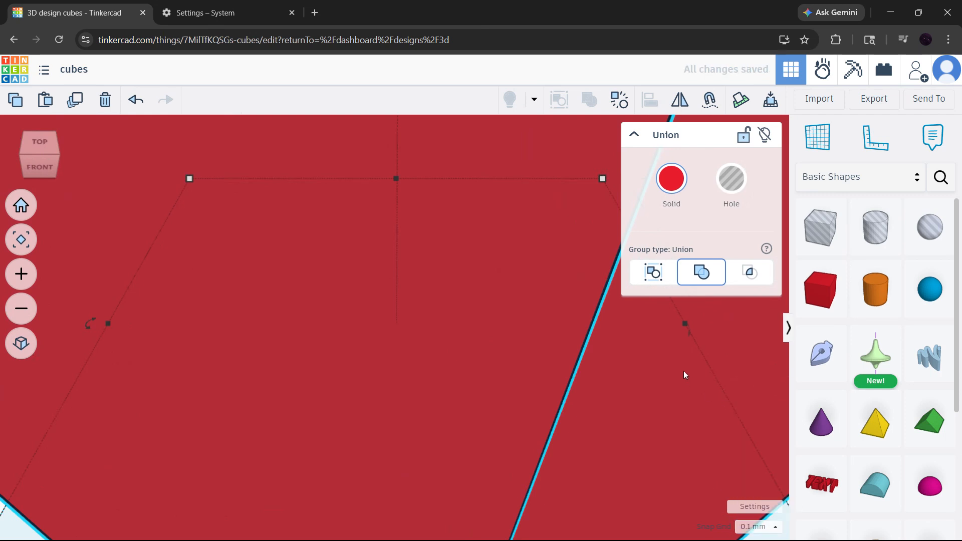
pyautogui.moveTo(601, 179); pyautogui.dragTo(446, 370)
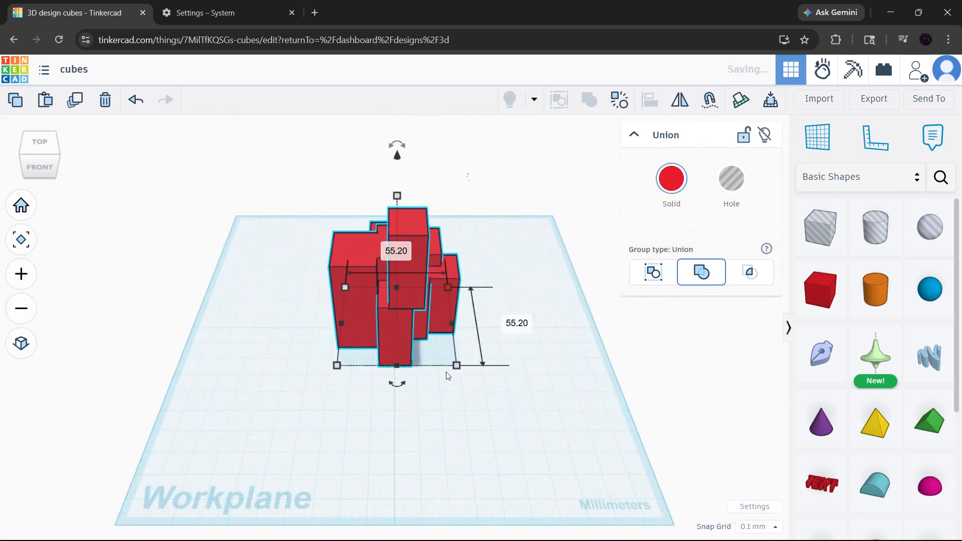
pyautogui.click(470, 407)
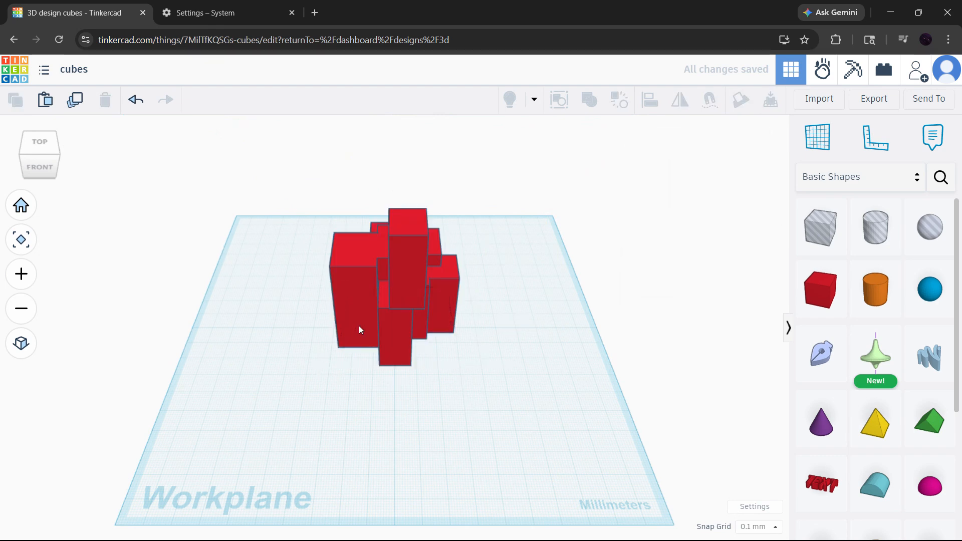
# - Move the grouped model past the workplane's back-right corner and bring it back near the middle
pyautogui.moveTo(358, 325); pyautogui.dragTo(526, 225)
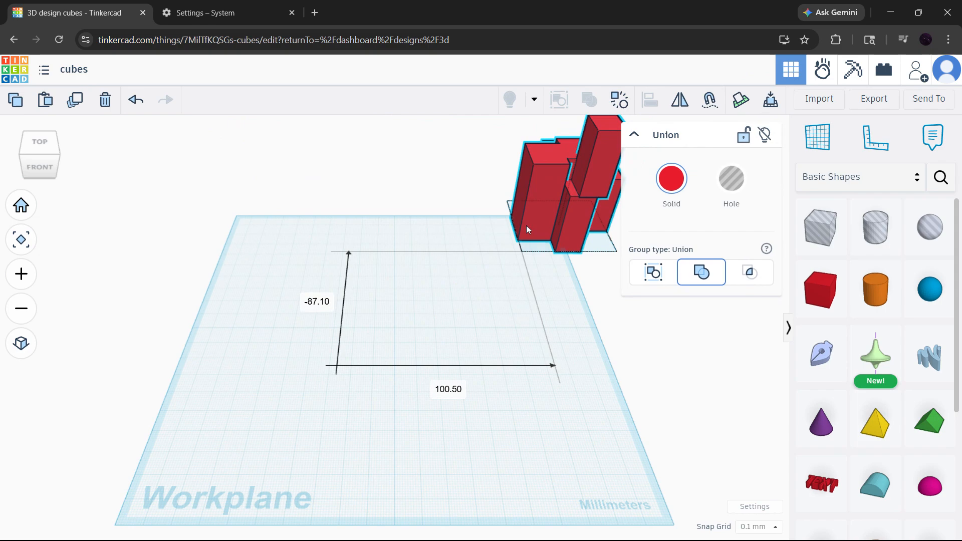
pyautogui.click(587, 382)
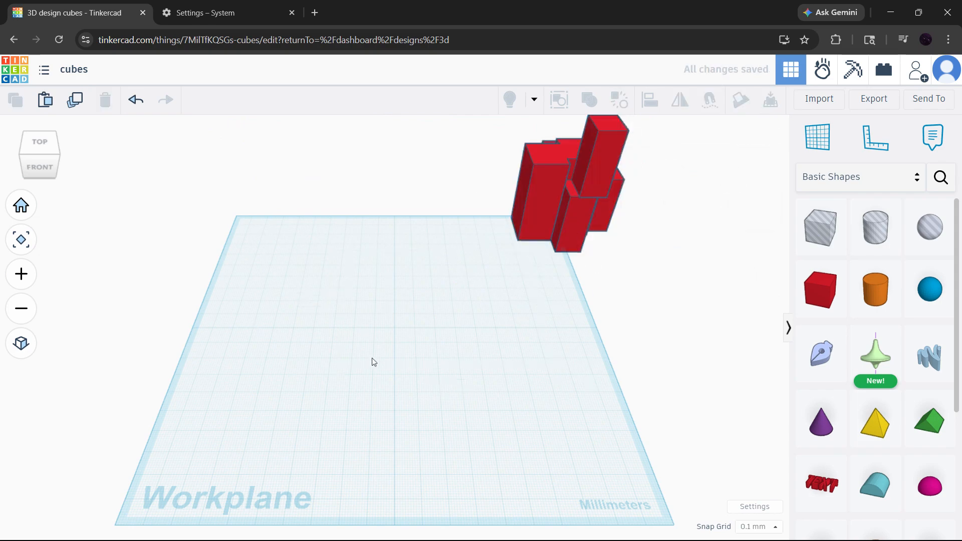
pyautogui.moveTo(372, 358); pyautogui.dragTo(394, 336, button='middle')
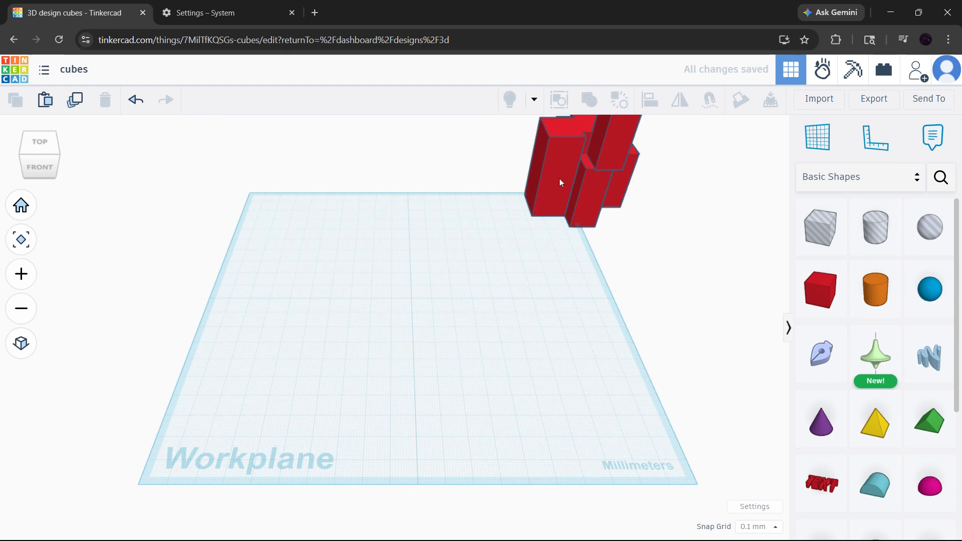
pyautogui.moveTo(559, 180); pyautogui.dragTo(386, 287)
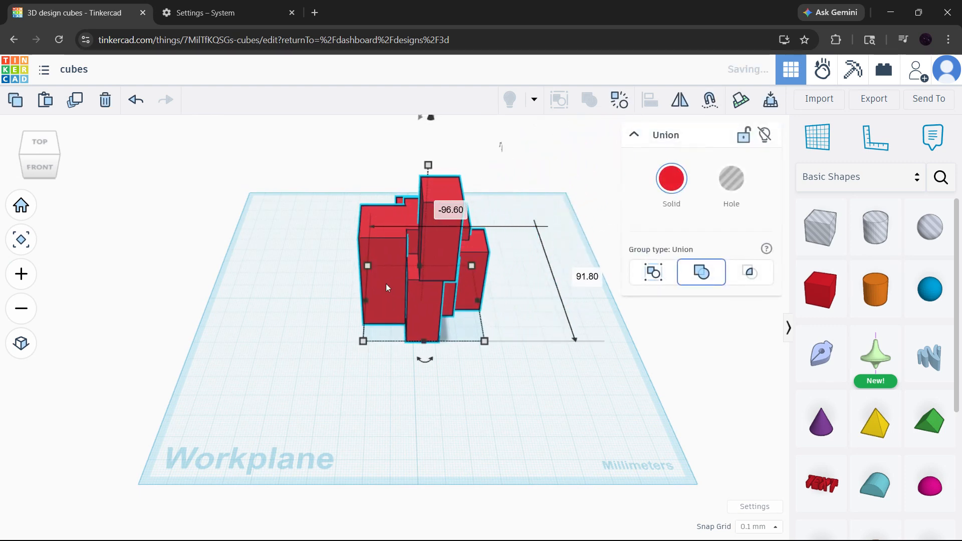
pyautogui.click(552, 394)
pyautogui.moveTo(551, 394); pyautogui.dragTo(540, 367, button='right')
pyautogui.click(20, 204)
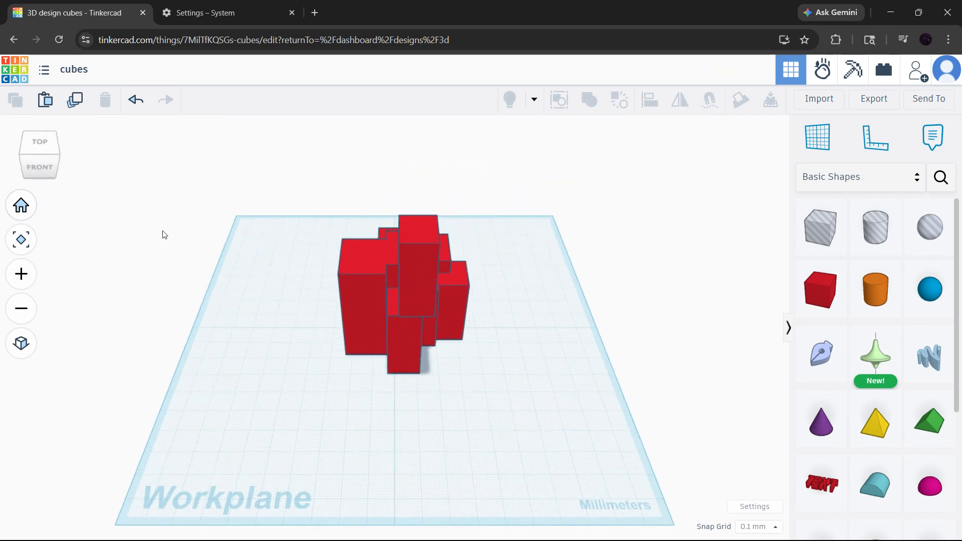
pyautogui.click(352, 274)
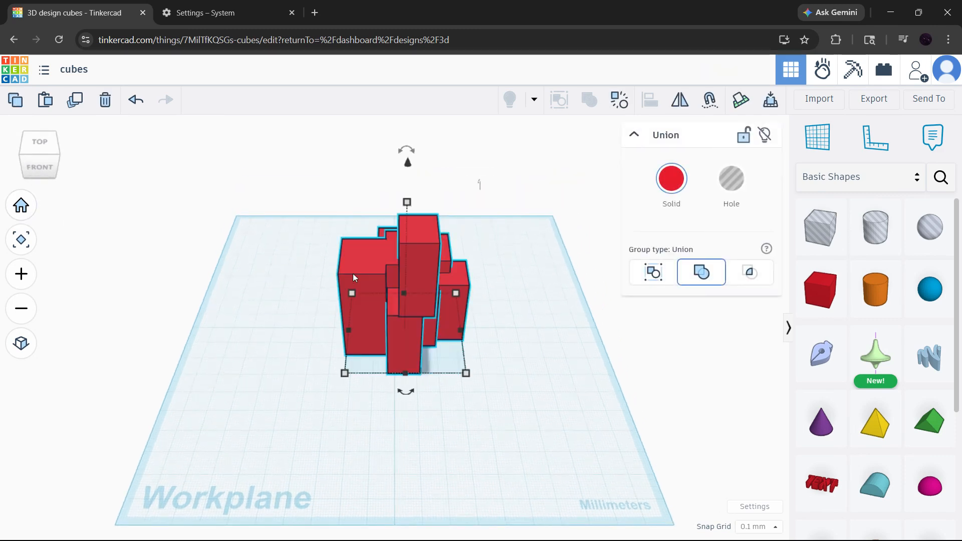
pyautogui.click(505, 399)
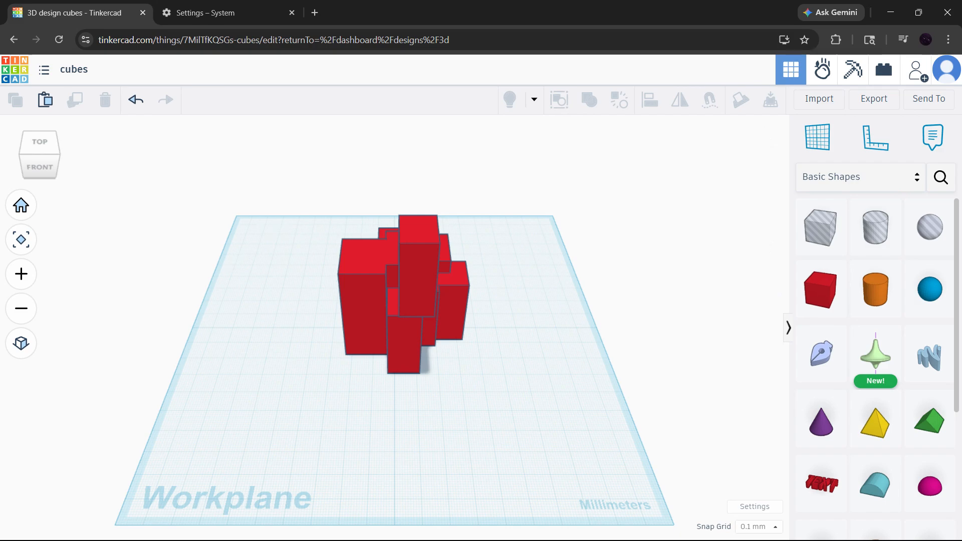
pyautogui.click(439, 293)
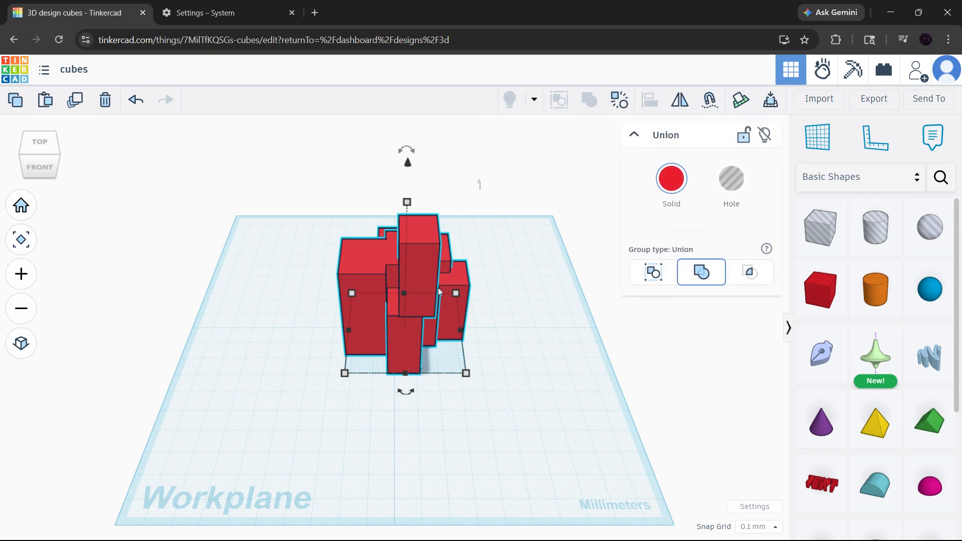
# - Load set-up-svgrepo-com.svg for import, set its scale to 10%, and close the import without completing it
pyautogui.click(808, 102)
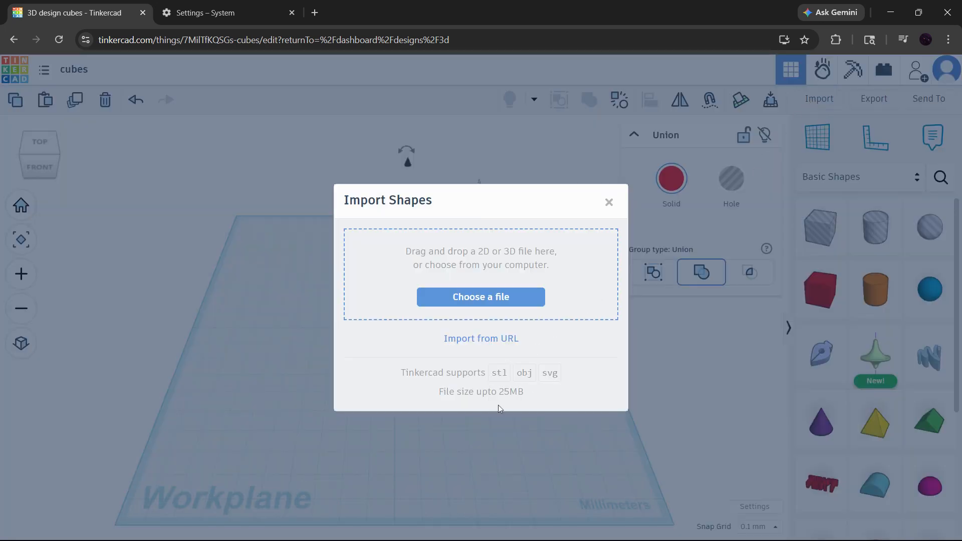
pyautogui.click(524, 302)
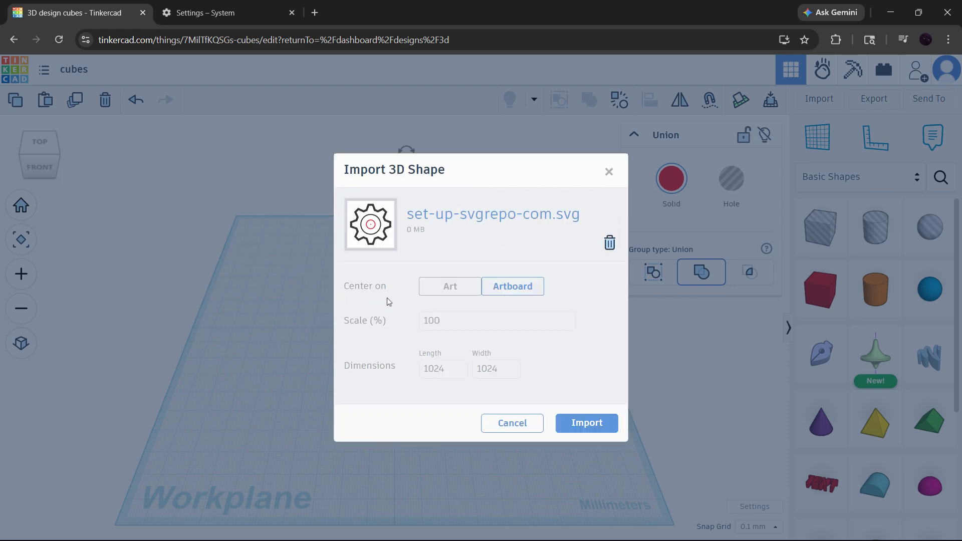
pyautogui.doubleClick(446, 319)
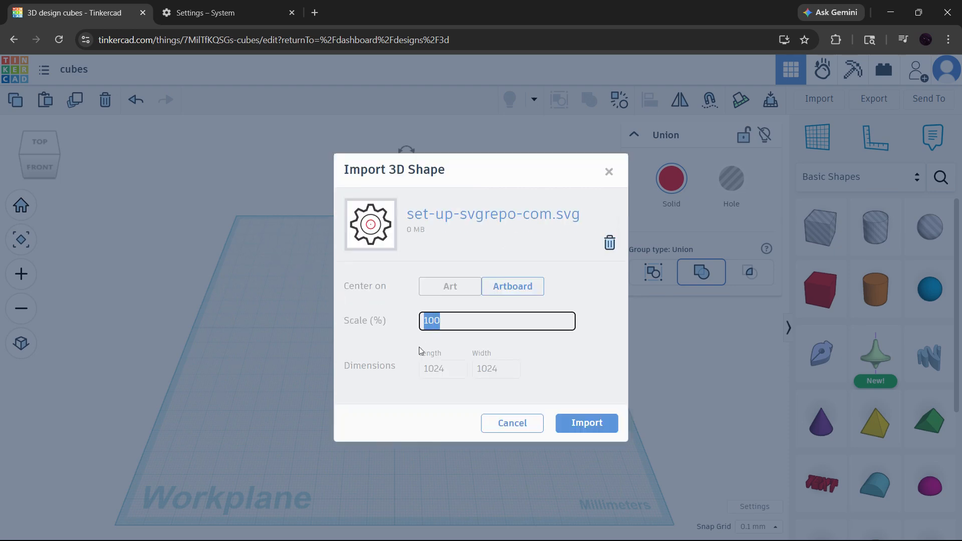
pyautogui.write('1')
pyautogui.click(609, 297)
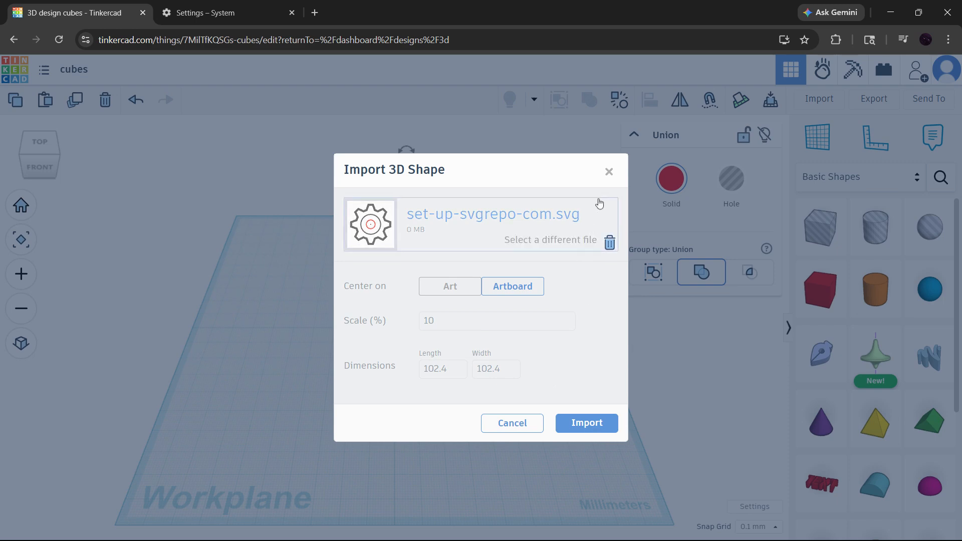
pyautogui.click(609, 172)
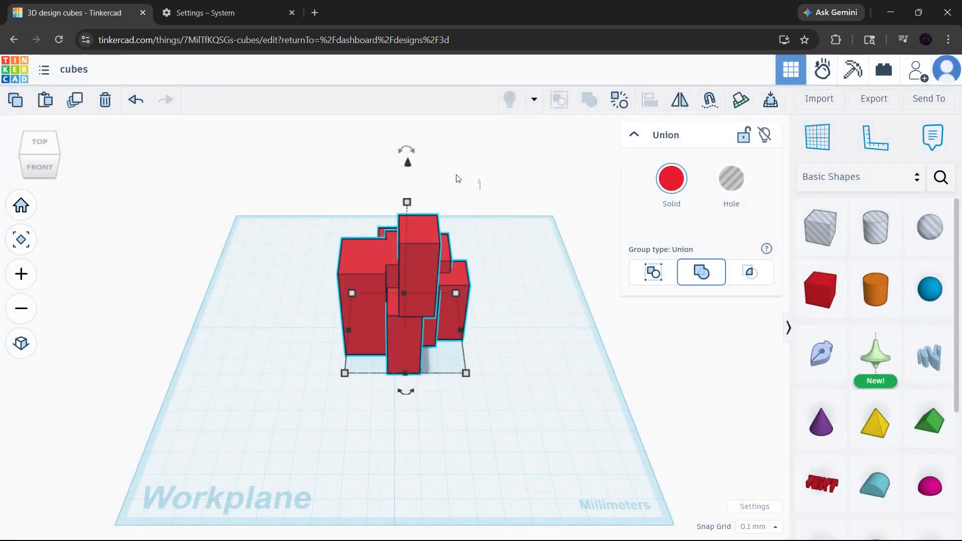
# - Open Chrome's System settings and switch graphics acceleration off and back on
pyautogui.click(948, 40)
pyautogui.click(728, 424)
pyautogui.click(87, 417)
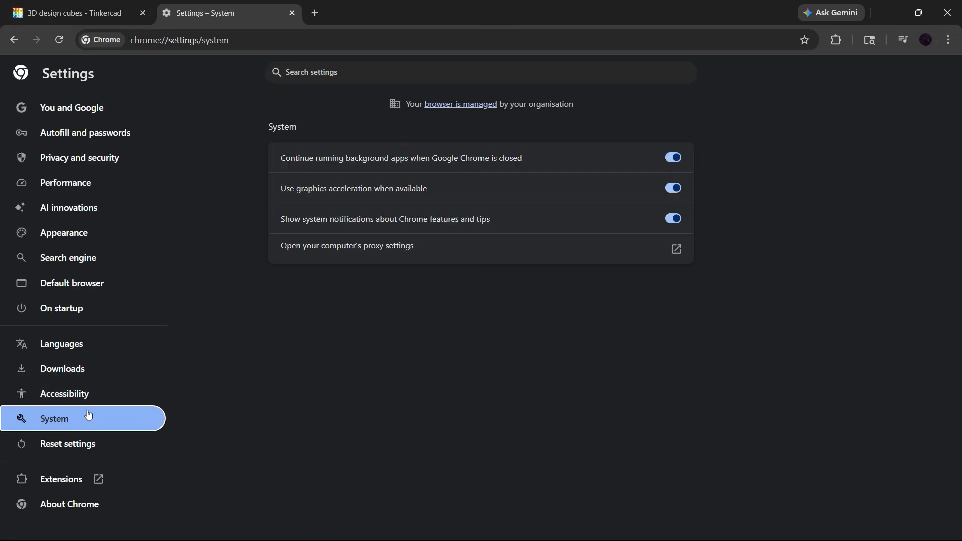
pyautogui.click(681, 194)
pyautogui.click(682, 195)
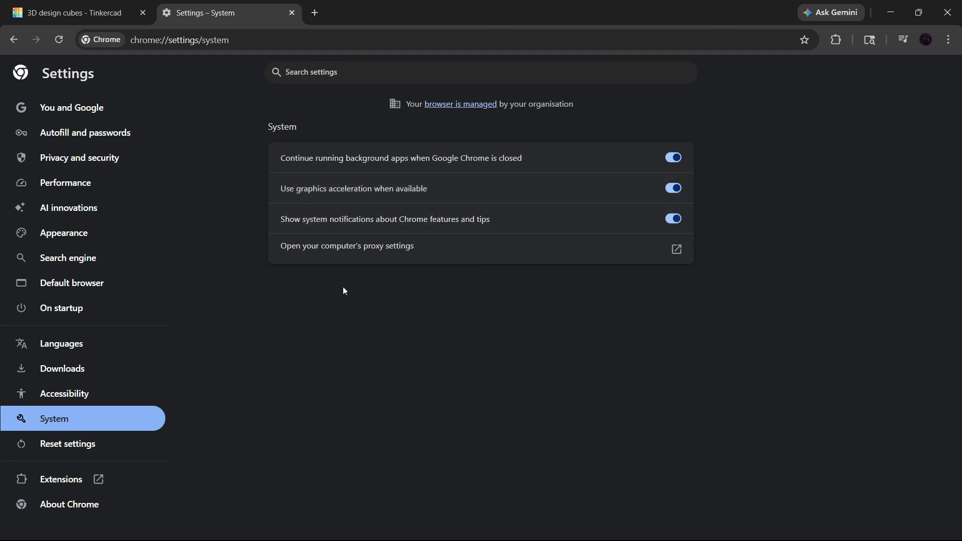
# - Switch back to Tinkercad, duplicate the cubes design from the designs dashboard, and leave the opened copy
pyautogui.click(76, 14)
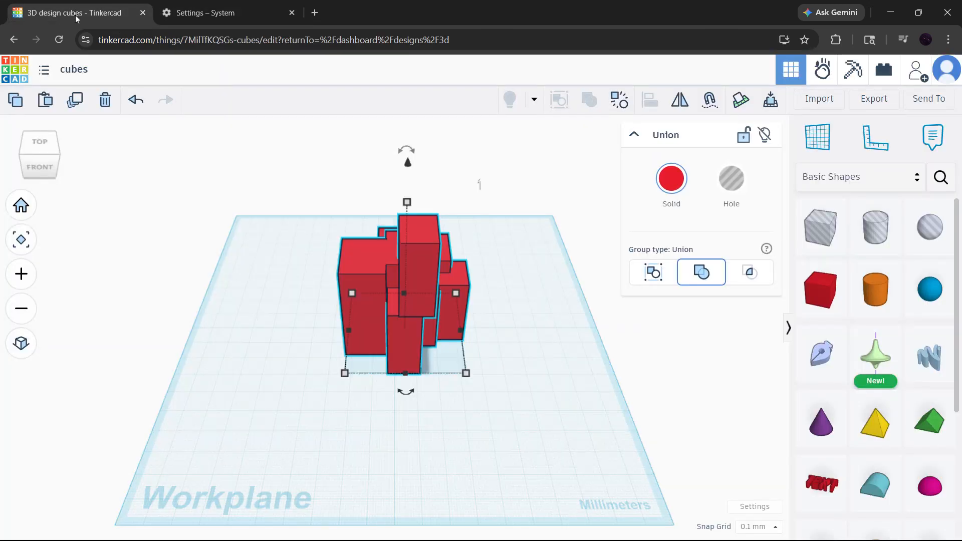
pyautogui.click(21, 78)
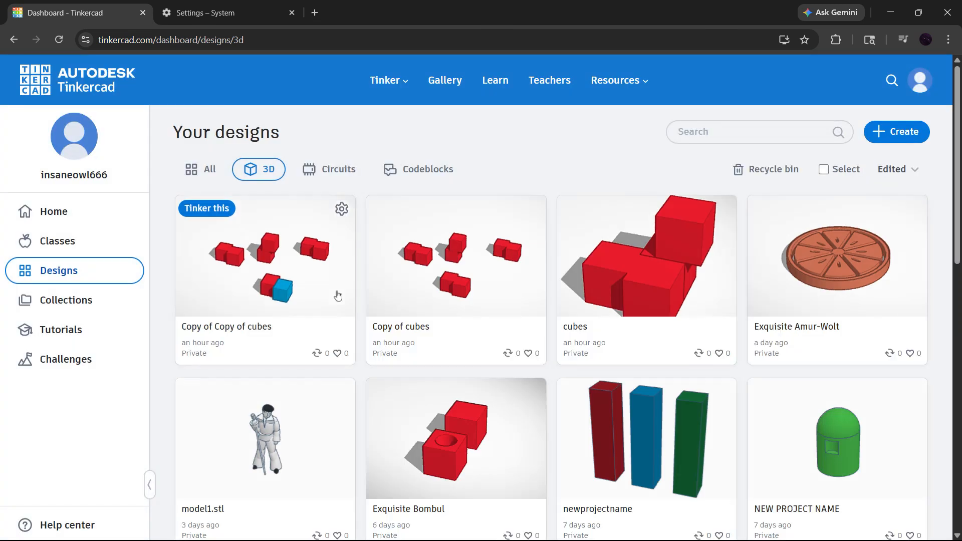
pyautogui.click(723, 209)
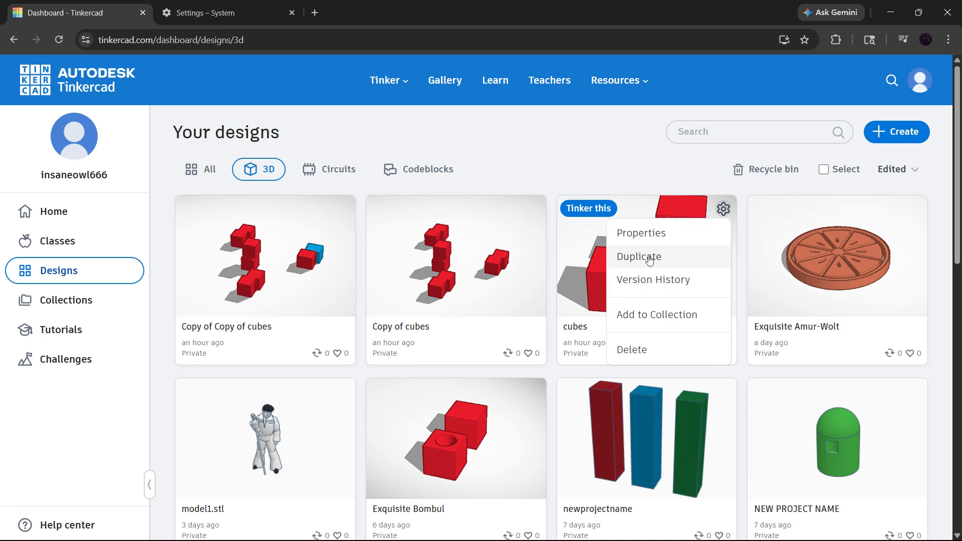
pyautogui.click(665, 257)
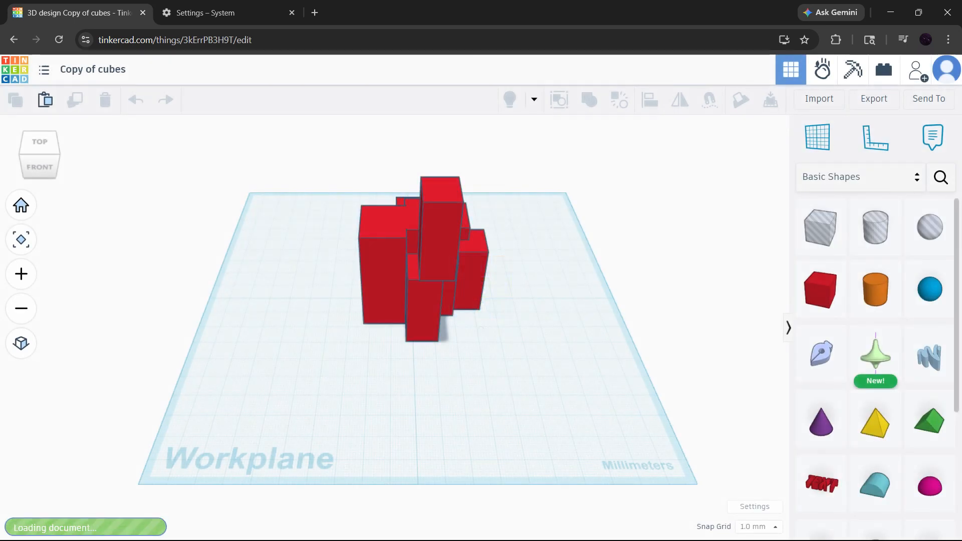
pyautogui.moveTo(516, 226); pyautogui.dragTo(365, 210, button='right')
pyautogui.click(22, 79)
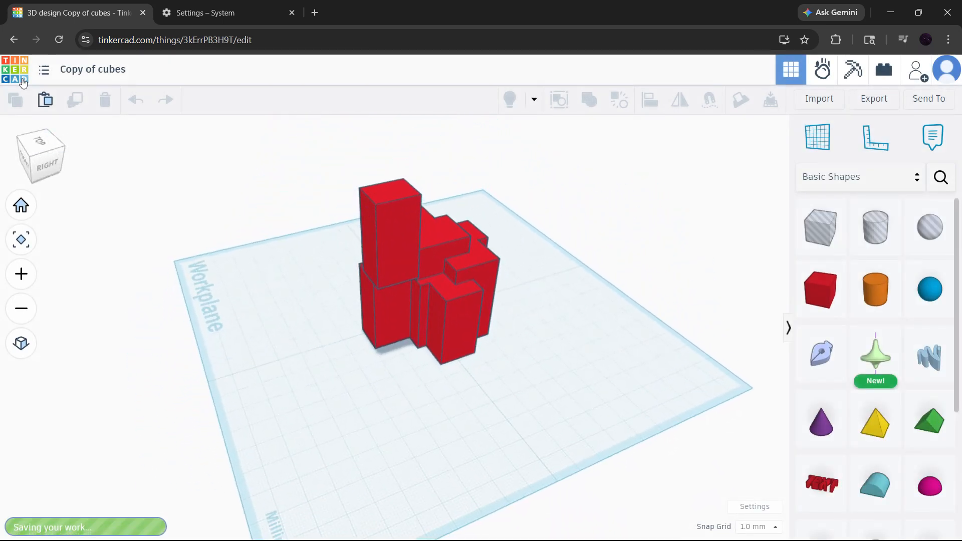